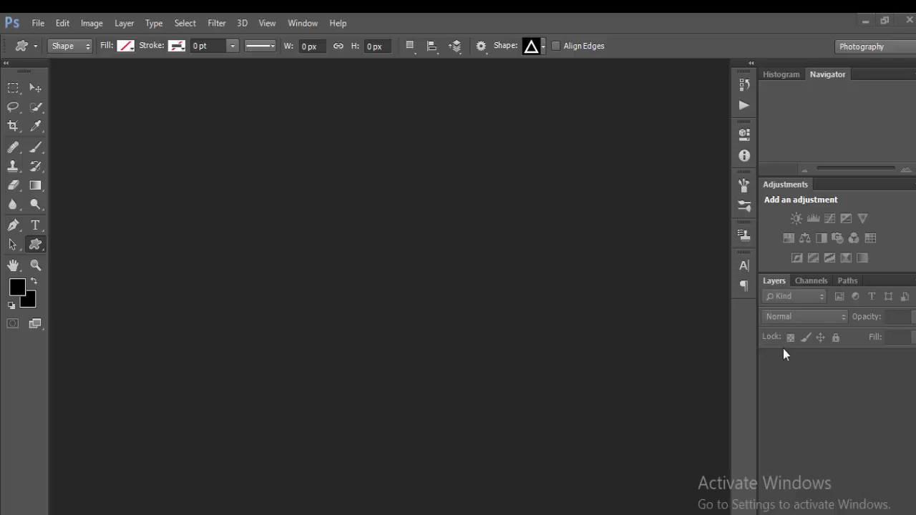
# - Create a new document 100 pixels wide and 200 pixels high with white background contents
pyautogui.click(32, 27)
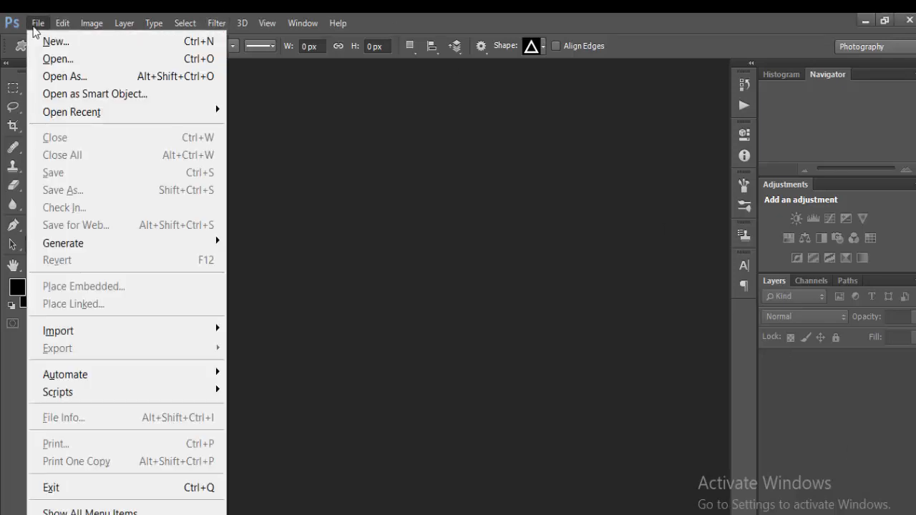
pyautogui.click(43, 38)
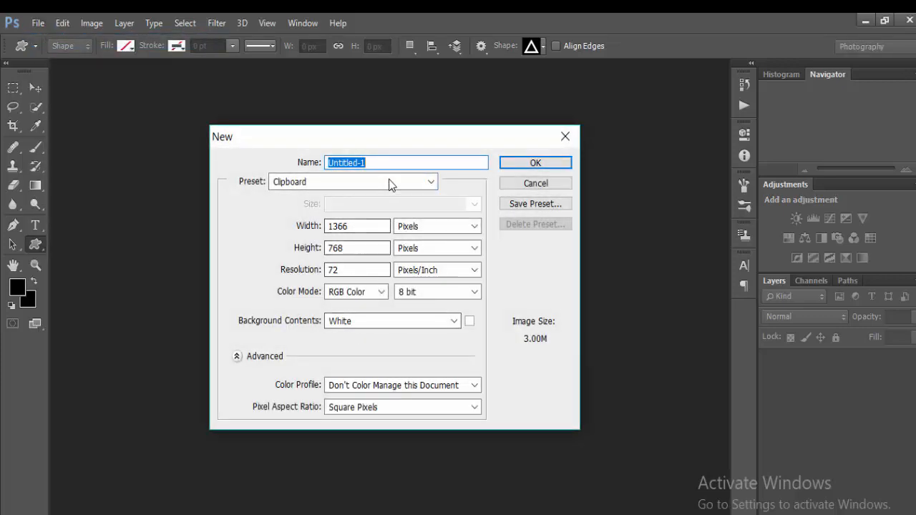
pyautogui.click(418, 322)
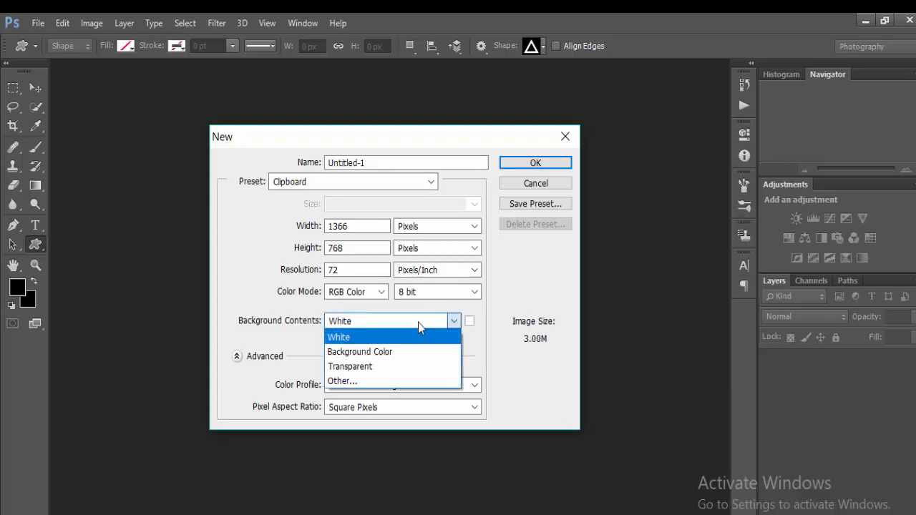
pyautogui.click(417, 322)
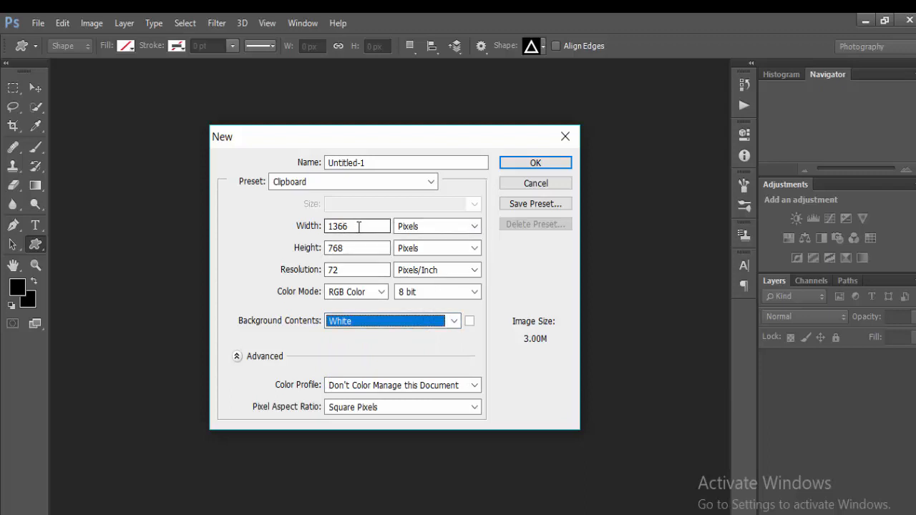
pyautogui.moveTo(349, 228); pyautogui.dragTo(336, 228)
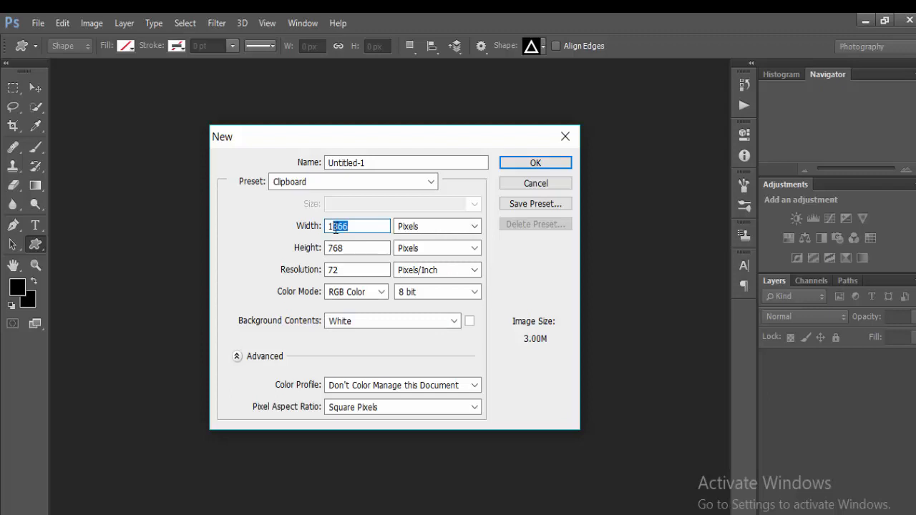
pyautogui.press('BackSpace')
pyautogui.write('00')
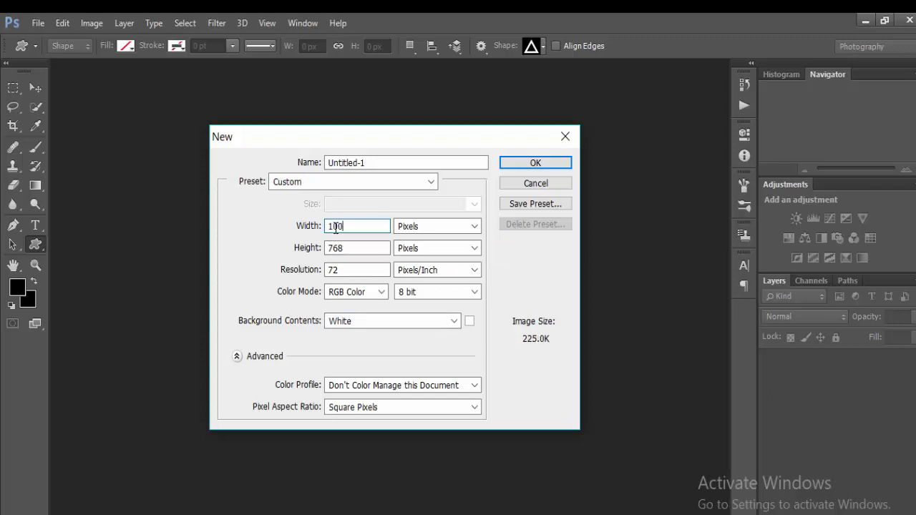
pyautogui.moveTo(345, 245); pyautogui.dragTo(315, 244)
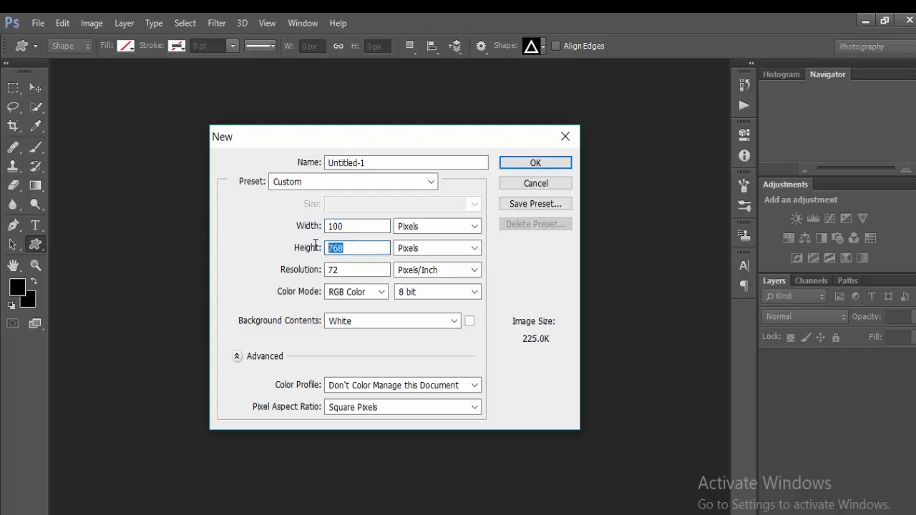
pyautogui.press('BackSpace')
pyautogui.write('200')
pyautogui.click(534, 163)
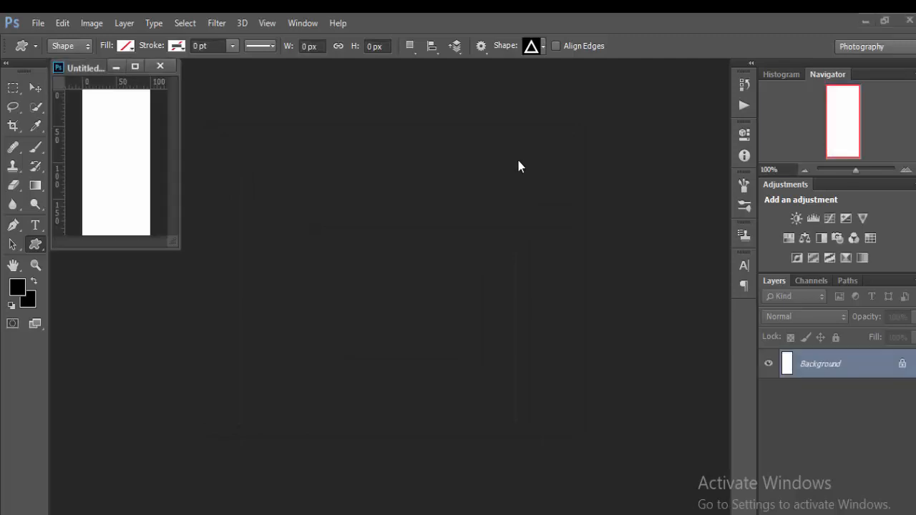
# - Enlarge the document window, place it in the middle of the workspace and zoom to about 135%
pyautogui.moveTo(172, 244); pyautogui.dragTo(314, 358)
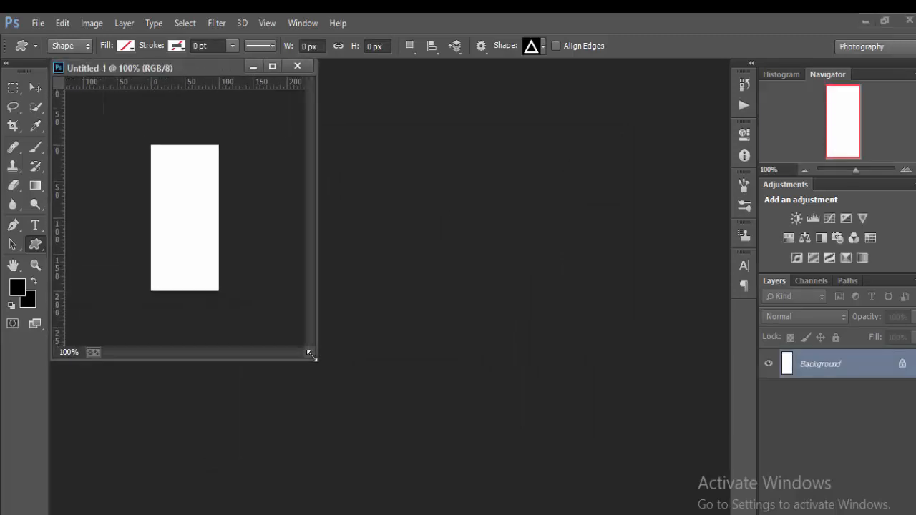
pyautogui.moveTo(185, 68); pyautogui.dragTo(372, 166)
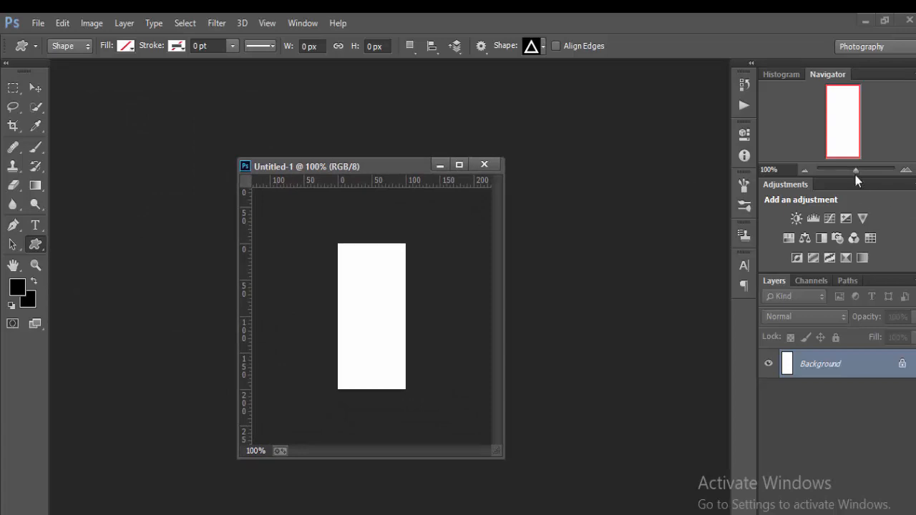
pyautogui.moveTo(856, 175); pyautogui.dragTo(859, 174)
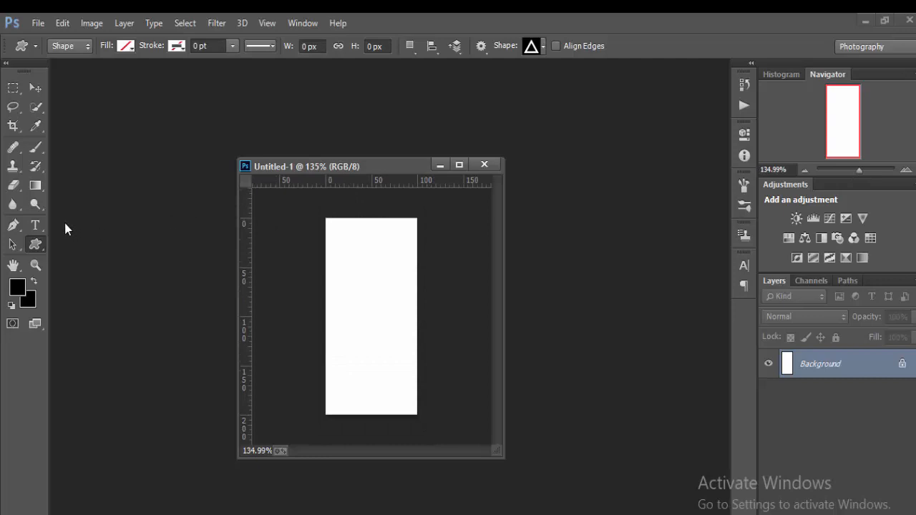
# - Draw a thin circle-frame custom shape about 80 × 74 px across the middle of the canvas
pyautogui.click(544, 47)
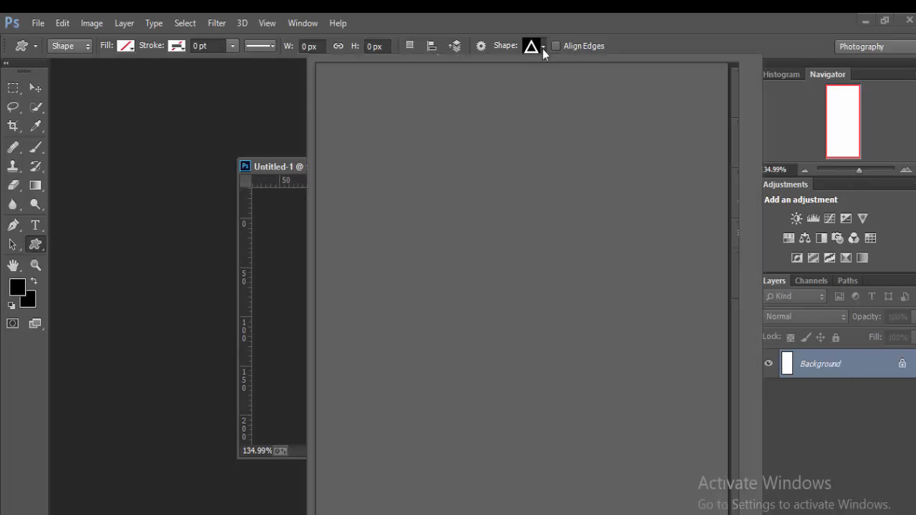
pyautogui.click(339, 282)
pyautogui.moveTo(340, 283); pyautogui.dragTo(412, 355)
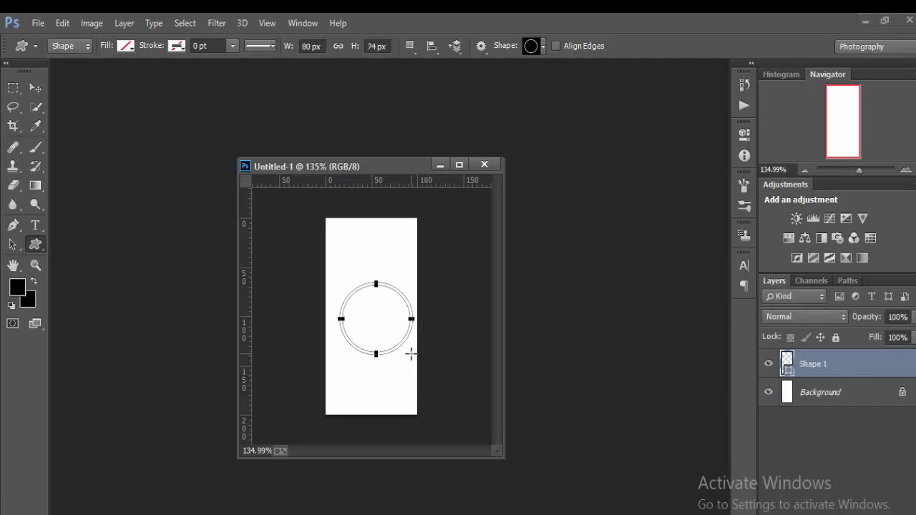
# - Set the circle frame's fill to solid black
pyautogui.click(125, 48)
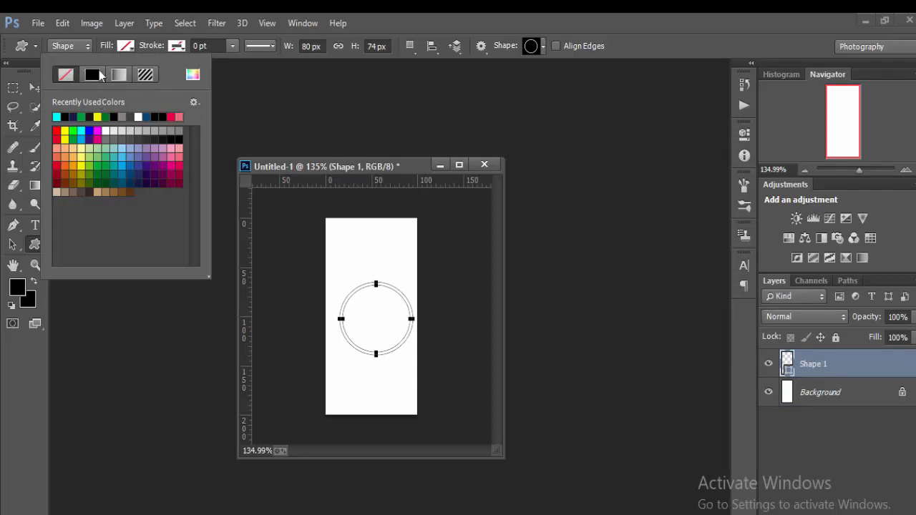
pyautogui.click(90, 117)
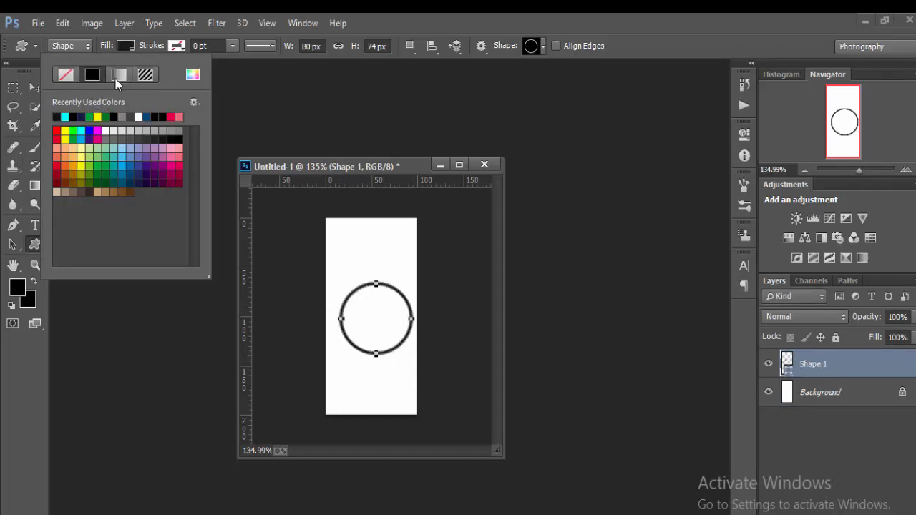
pyautogui.click(131, 50)
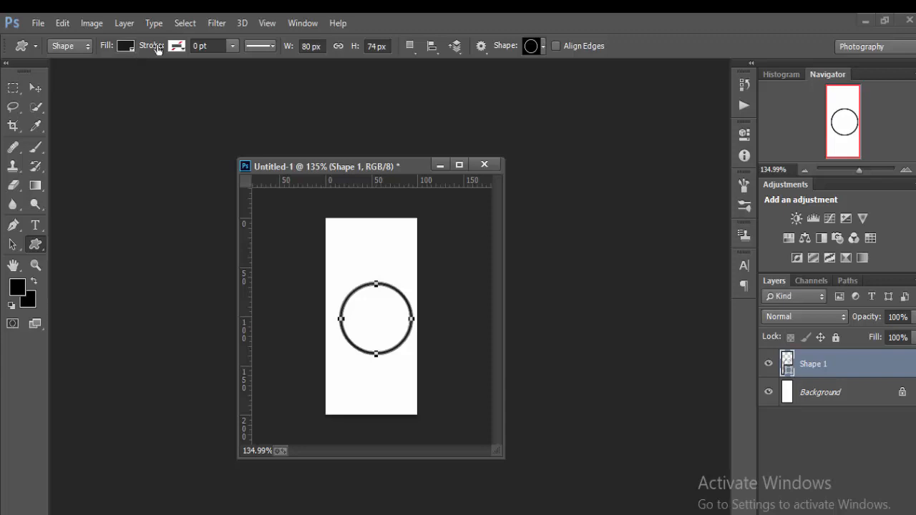
pyautogui.click(230, 50)
# - Scale the circle frame up to about 87 × 84 px, extending it toward its lower-left corner
pyautogui.click(36, 89)
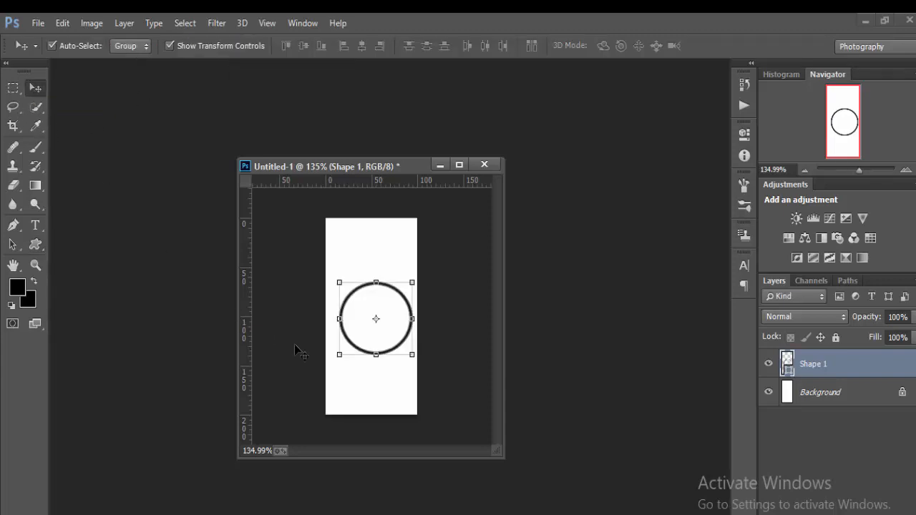
pyautogui.moveTo(335, 358); pyautogui.dragTo(329, 366)
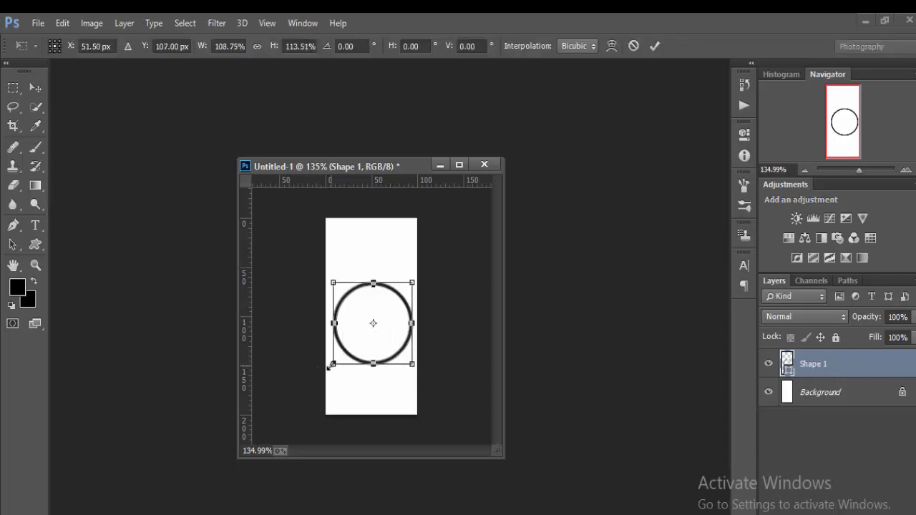
pyautogui.click(660, 47)
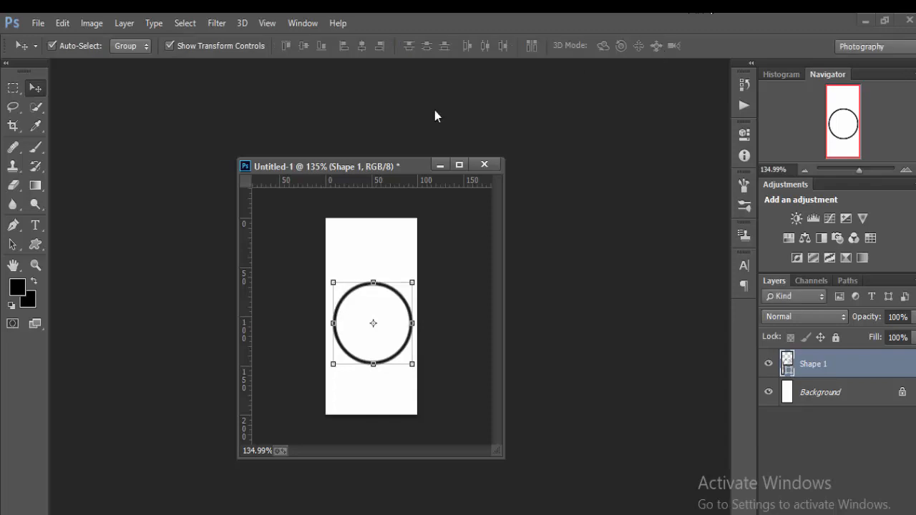
# - Draw a recycling-arrows custom shape about 43 × 43 px inside the circle
pyautogui.click(45, 246)
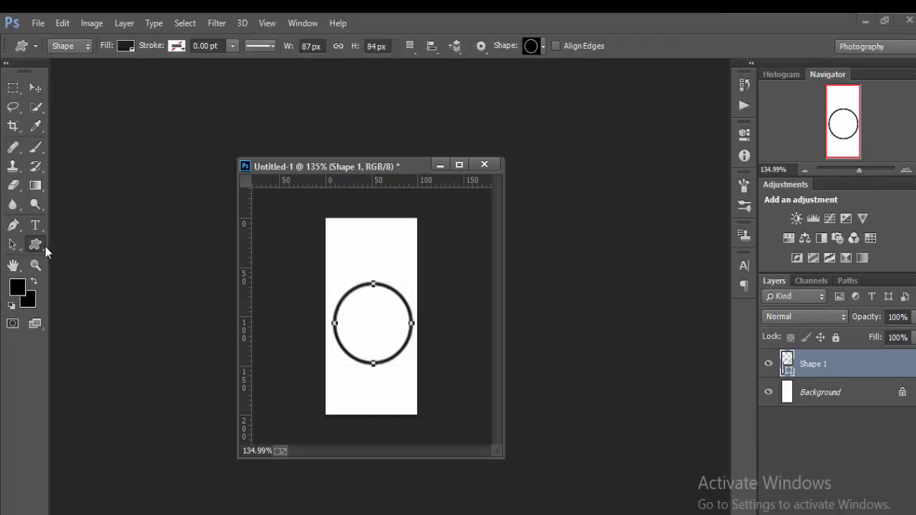
pyautogui.click(543, 46)
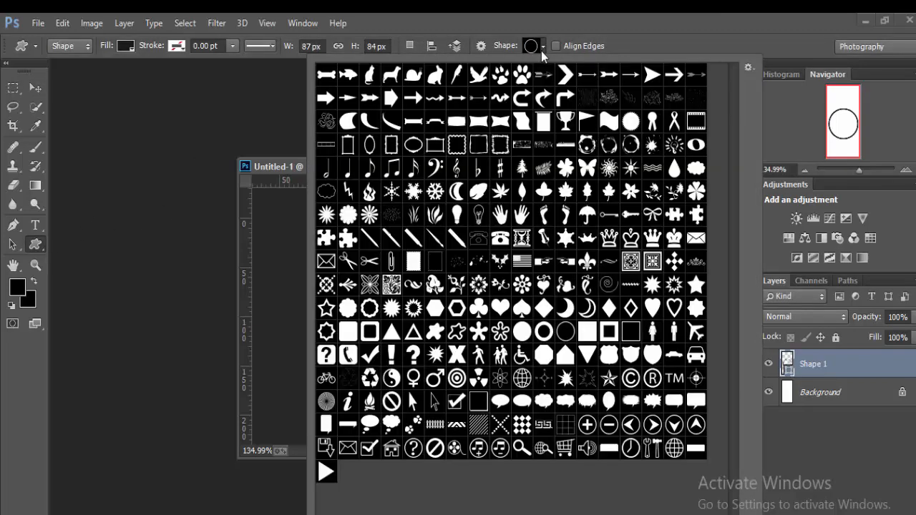
pyautogui.click(374, 385)
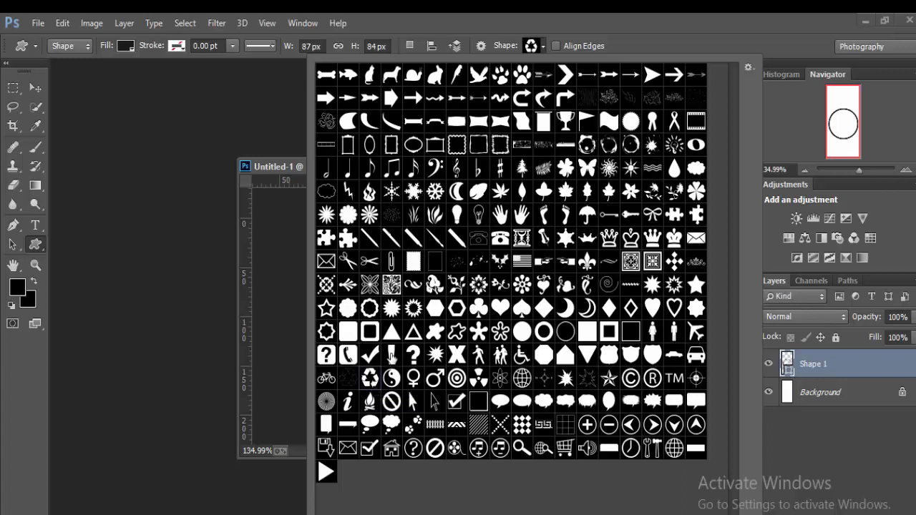
pyautogui.click(539, 46)
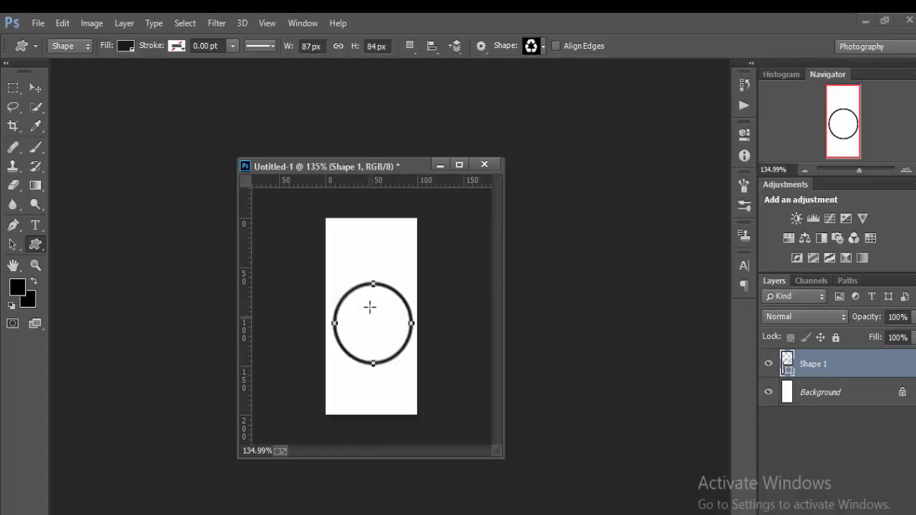
pyautogui.moveTo(358, 306); pyautogui.dragTo(394, 369)
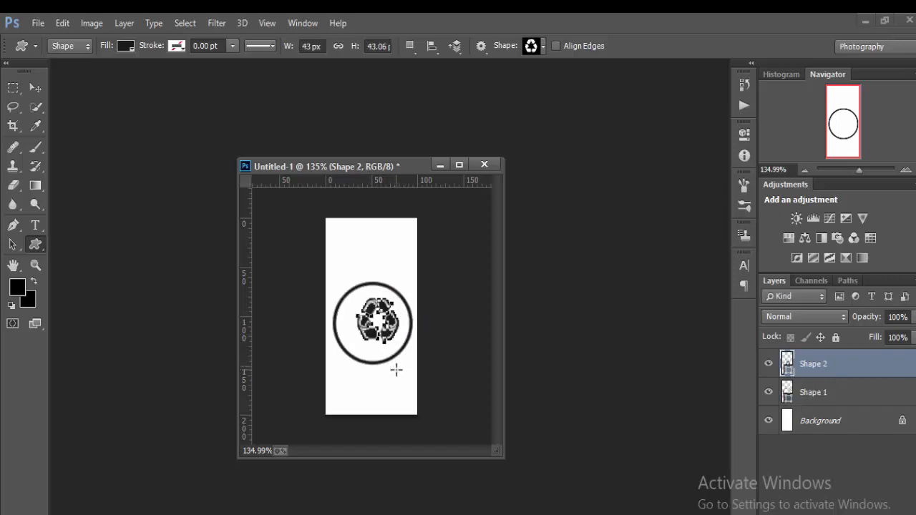
# - Enlarge the recycling symbol slightly and centre it inside the circle, then deselect it
pyautogui.click(40, 93)
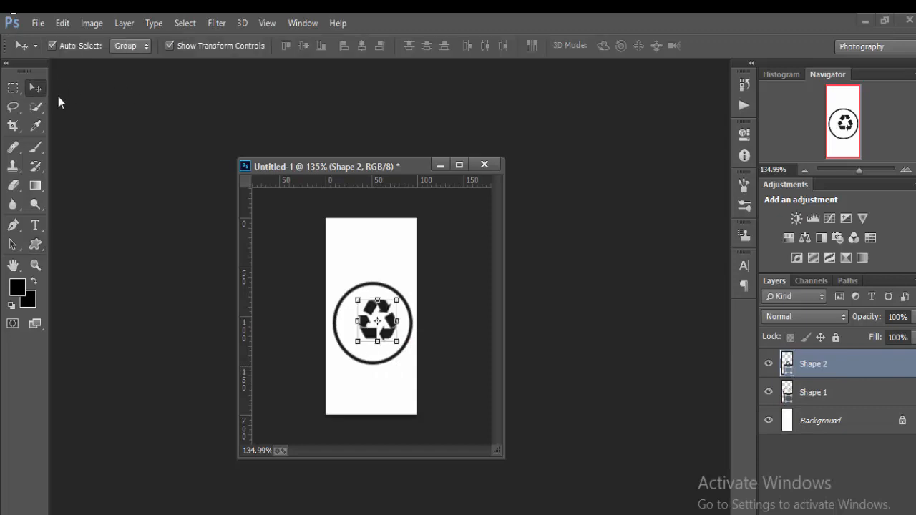
pyautogui.moveTo(377, 322); pyautogui.dragTo(349, 350)
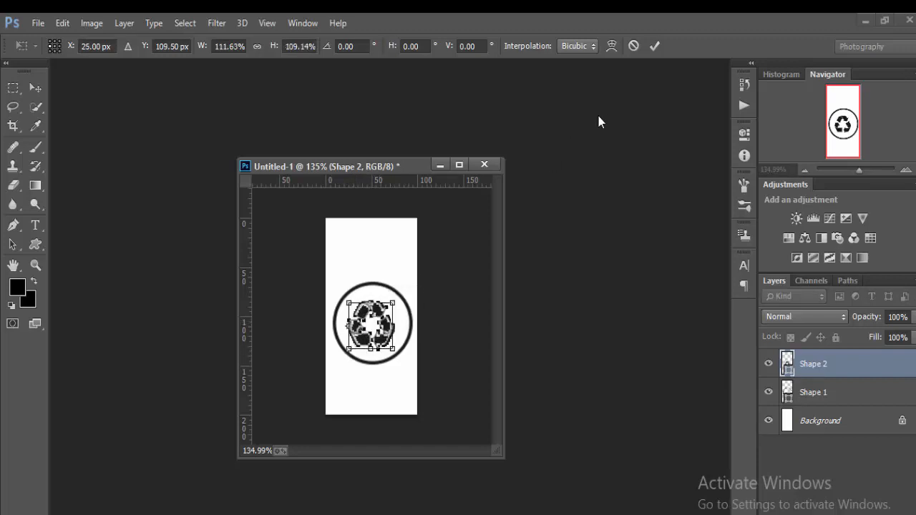
pyautogui.moveTo(393, 302); pyautogui.dragTo(395, 299)
pyautogui.click(655, 45)
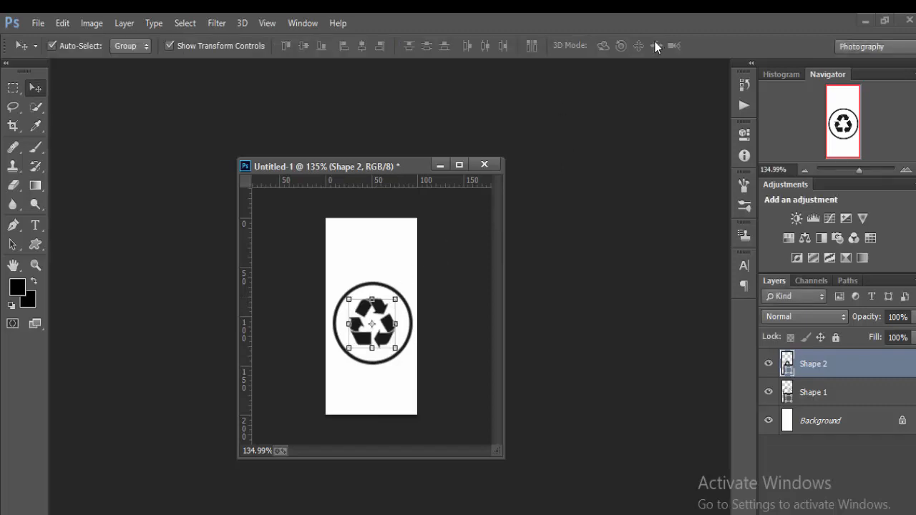
pyautogui.click(395, 390)
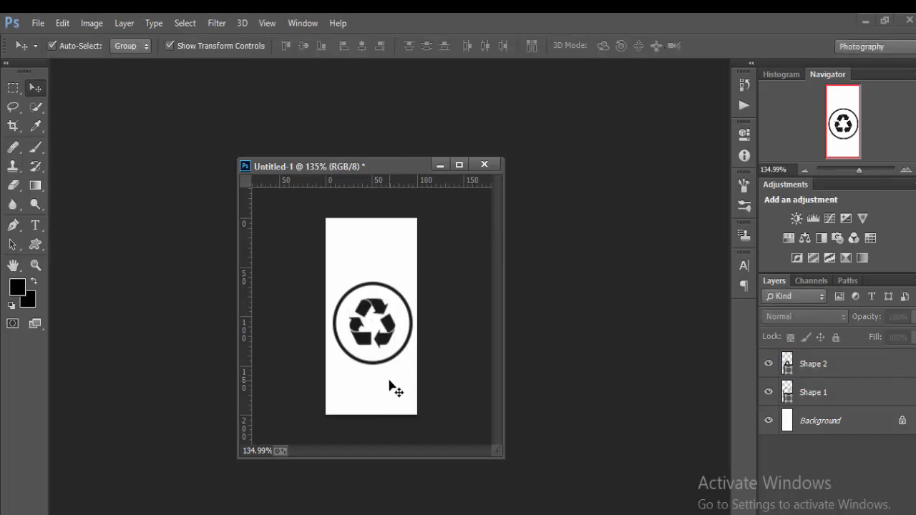
# - Add a Gradient Overlay layer style to the circle frame's layer, Shape 1
pyautogui.click(787, 392)
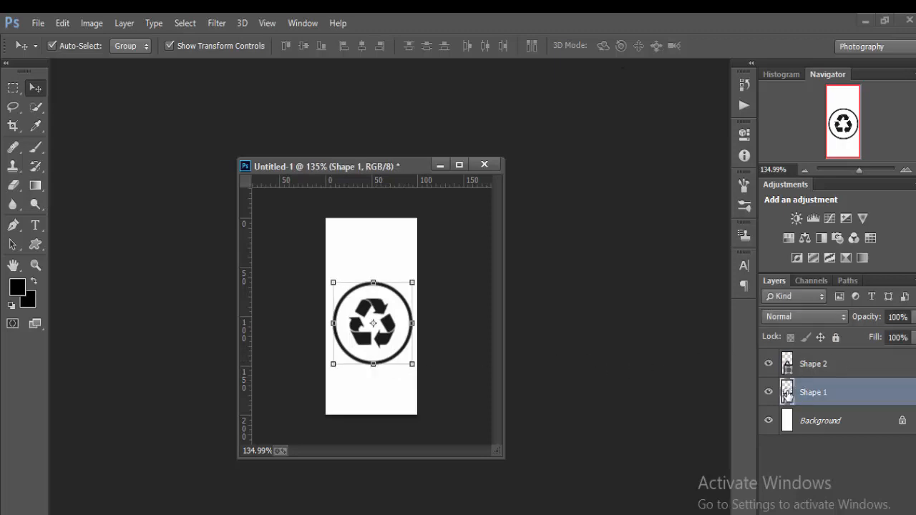
pyautogui.rightClick(787, 394)
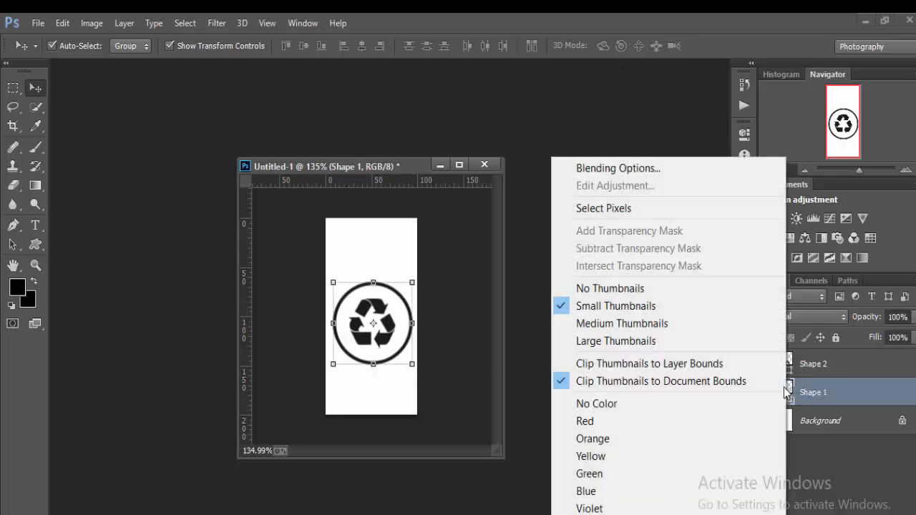
pyautogui.click(659, 166)
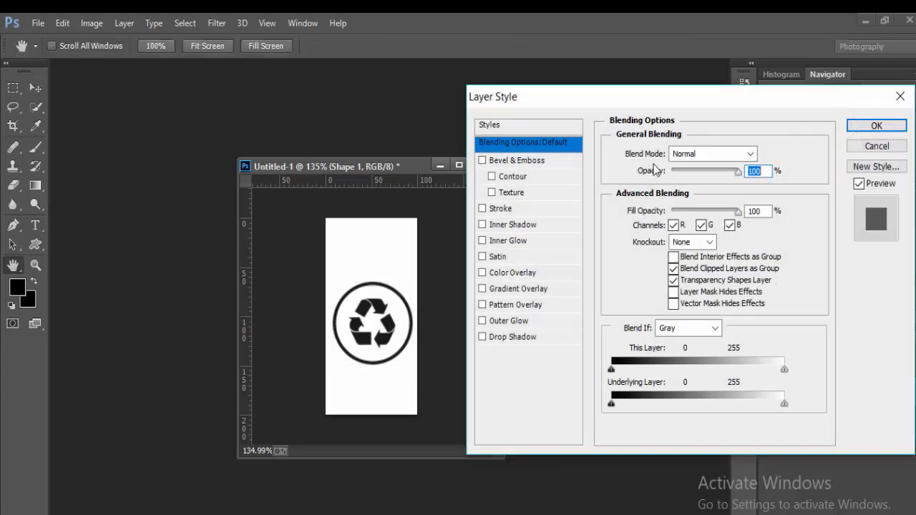
pyautogui.click(501, 289)
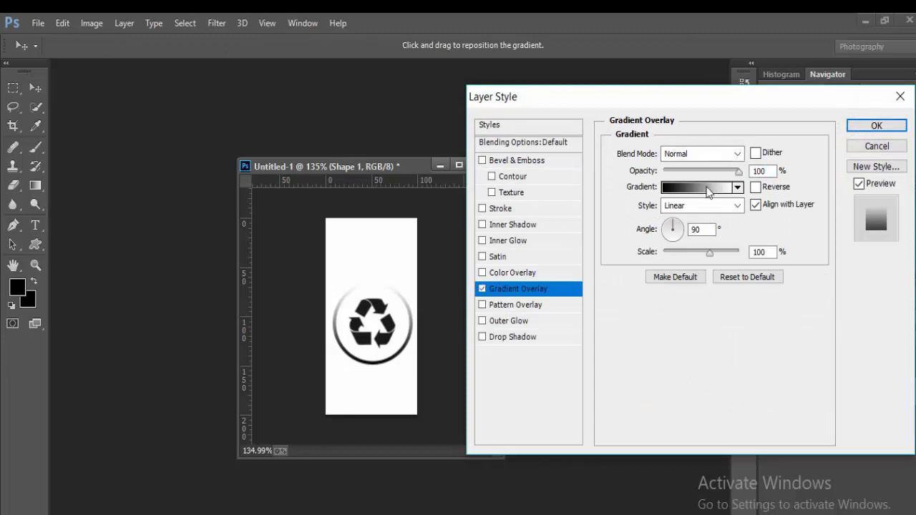
# - Open the overlay's gradient for editing and set its starting colour stop to pure red (ff0000)
pyautogui.click(705, 189)
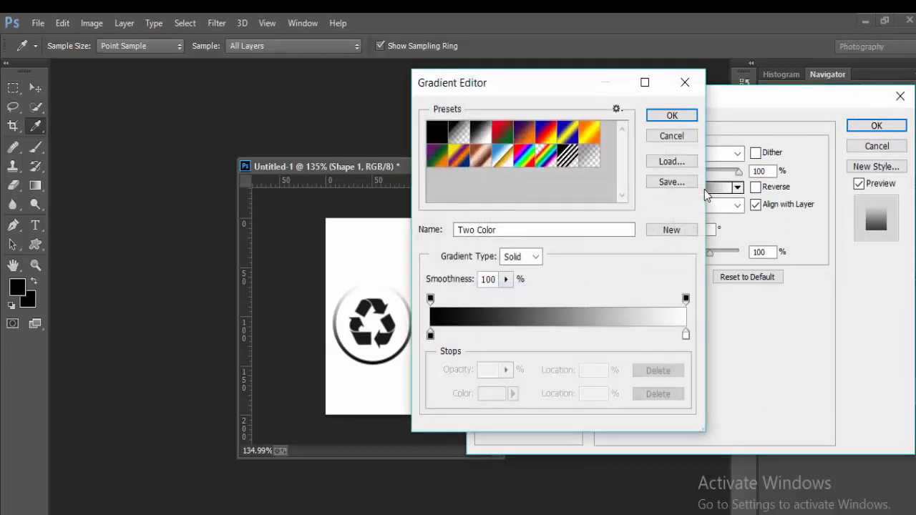
pyautogui.click(430, 335)
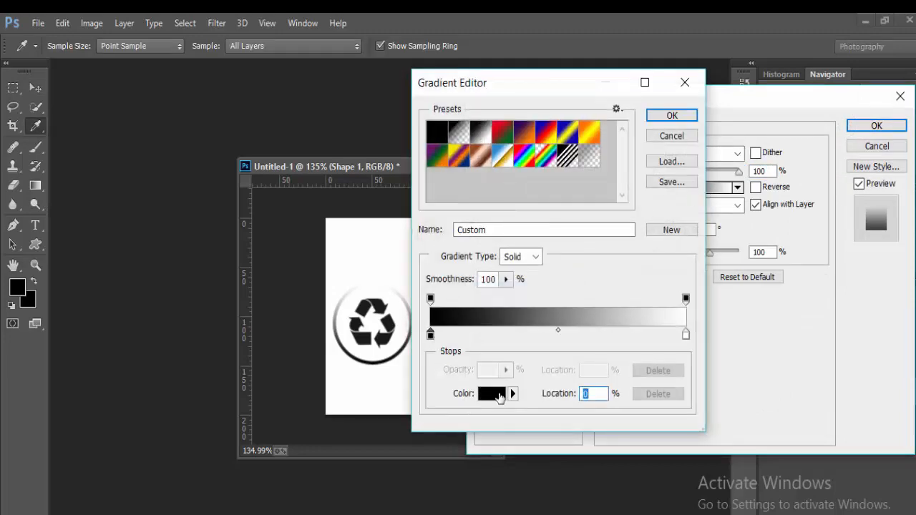
pyautogui.click(498, 396)
pyautogui.click(655, 208)
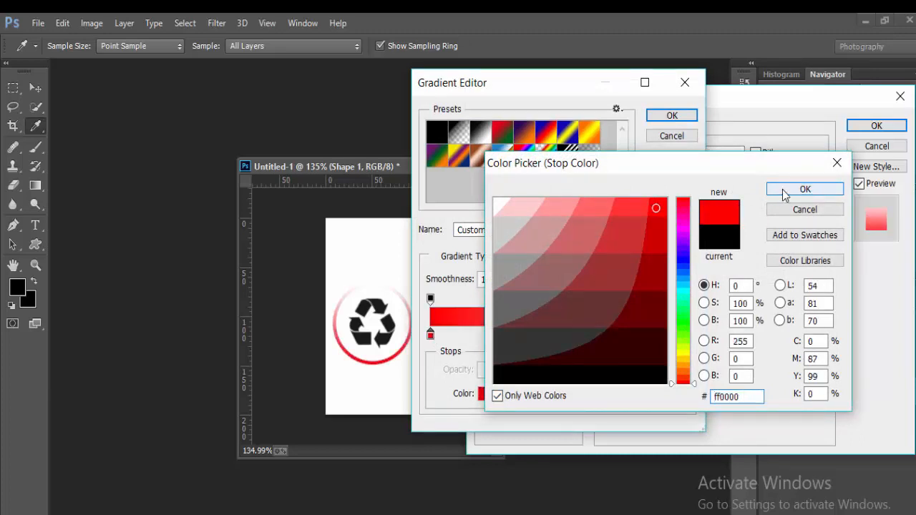
pyautogui.click(785, 191)
# - Set the gradient's end colour stop to dark red (660000) and accept the gradient
pyautogui.click(686, 334)
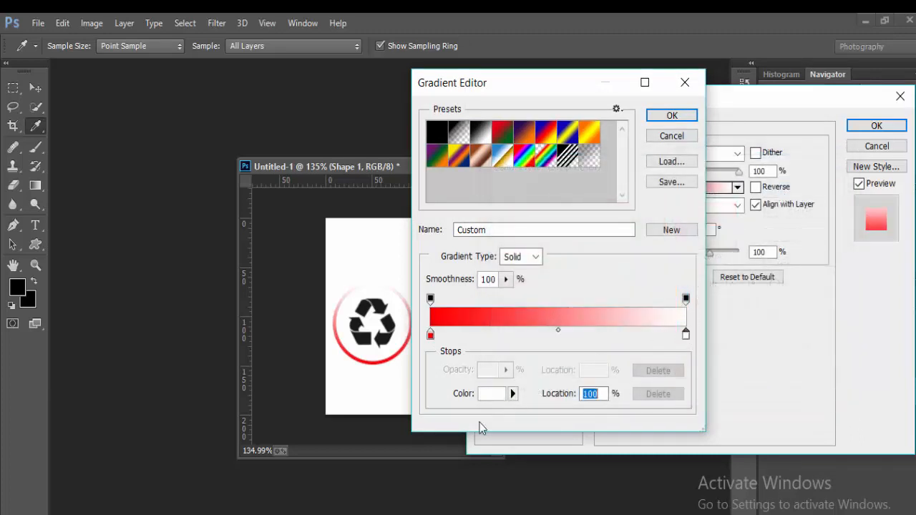
pyautogui.click(493, 400)
pyautogui.moveTo(556, 372)
pyautogui.mouseDown()
pyautogui.moveTo(534, 347)
pyautogui.moveTo(558, 350)
pyautogui.moveTo(601, 301)
pyautogui.moveTo(640, 319)
pyautogui.moveTo(613, 313)
pyautogui.moveTo(642, 310)
pyautogui.mouseUp()
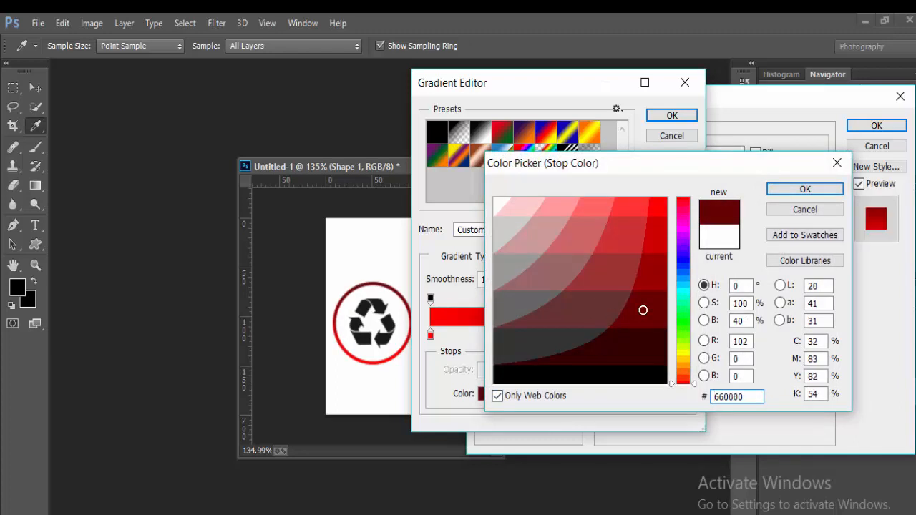
pyautogui.click(793, 189)
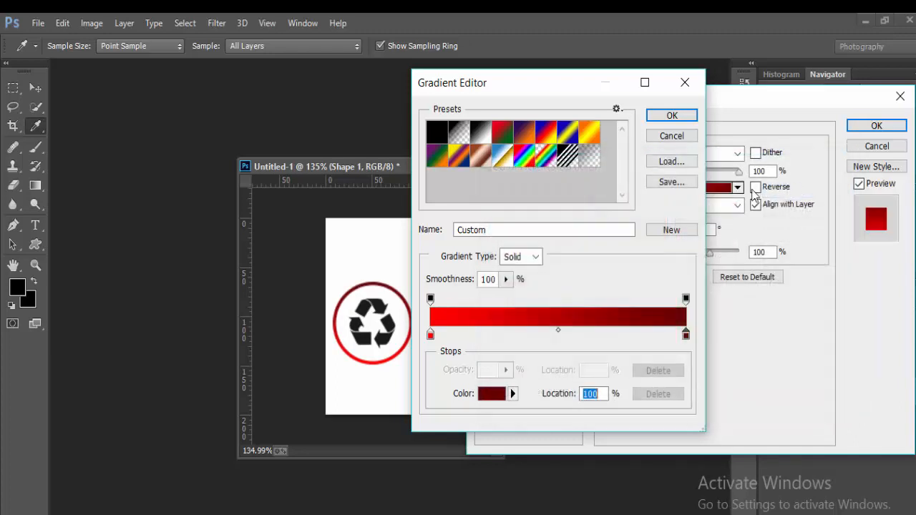
pyautogui.click(674, 118)
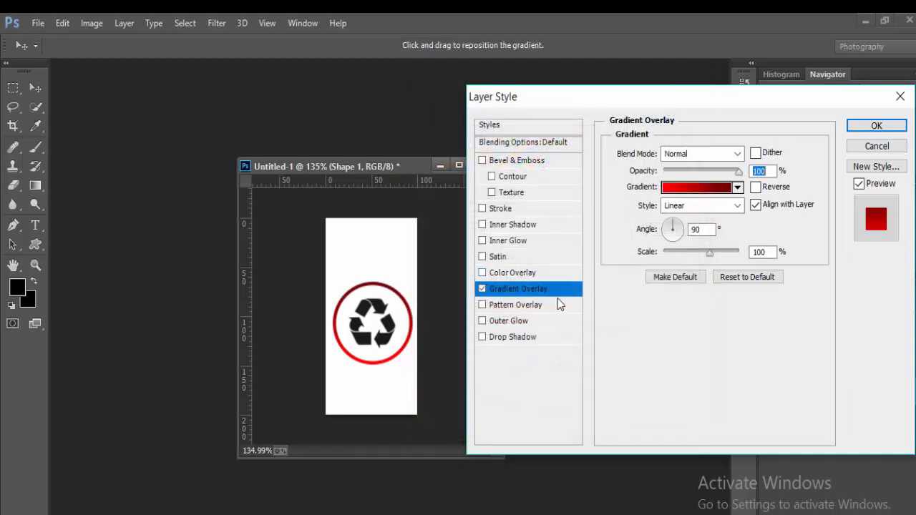
pyautogui.click(511, 338)
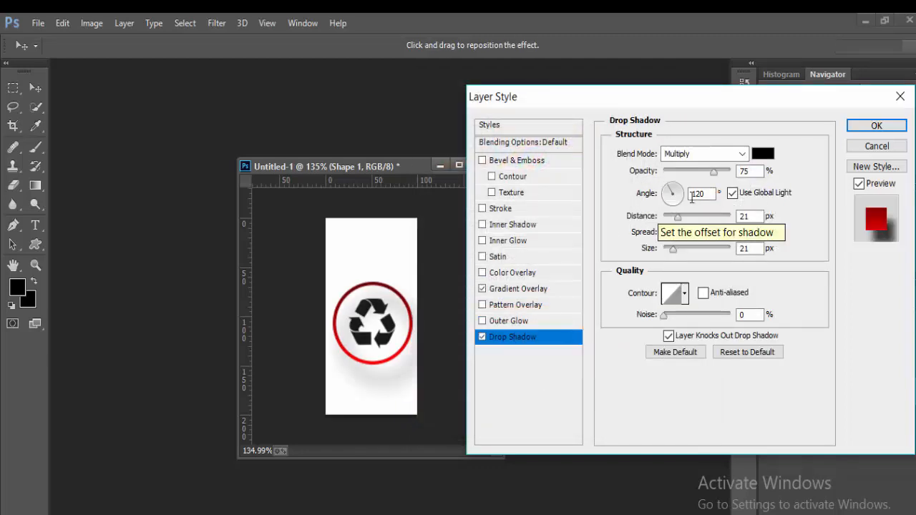
pyautogui.click(711, 175)
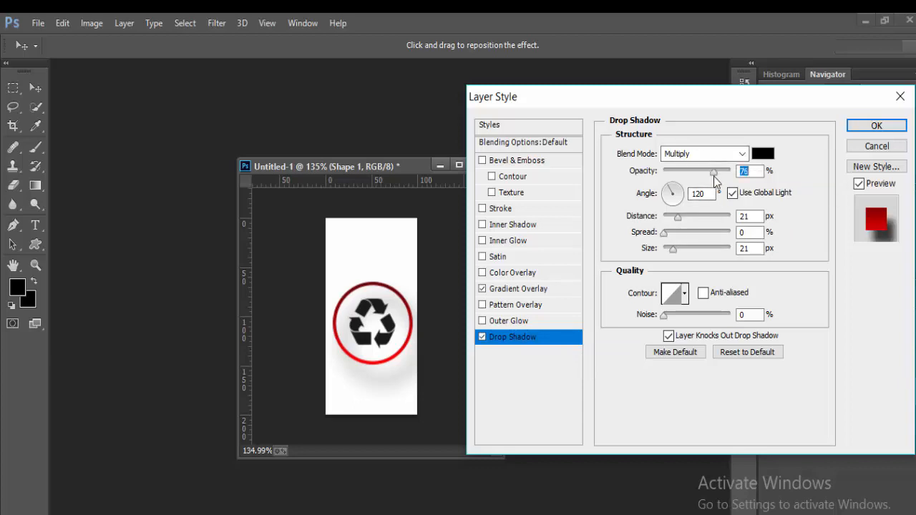
pyautogui.click(482, 337)
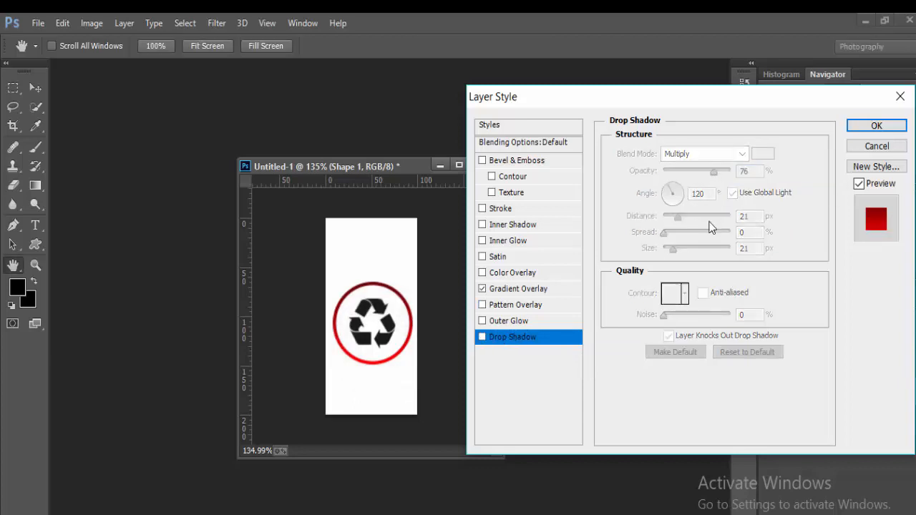
# - Apply the circle frame's layer style and add a Gradient Overlay to the recycling symbol's layer, Shape 2
pyautogui.click(876, 128)
pyautogui.press('v')
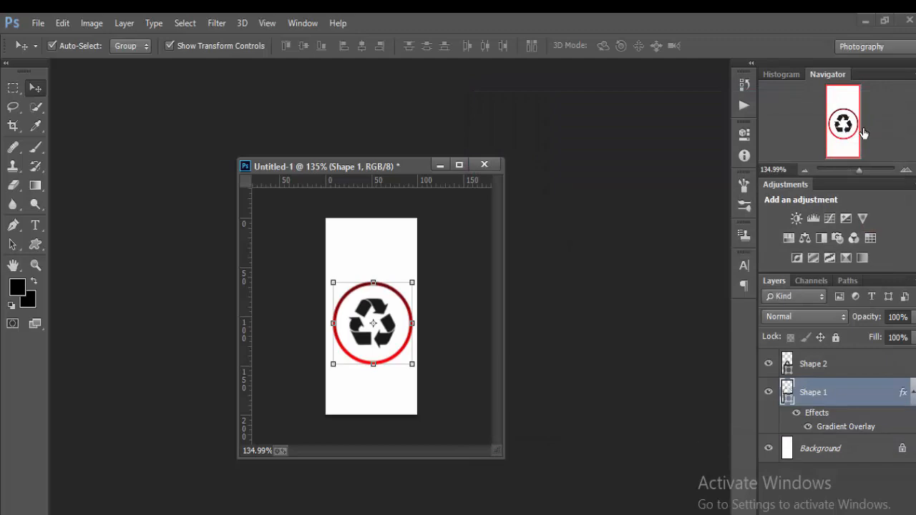
pyautogui.click(806, 365)
pyautogui.rightClick(805, 364)
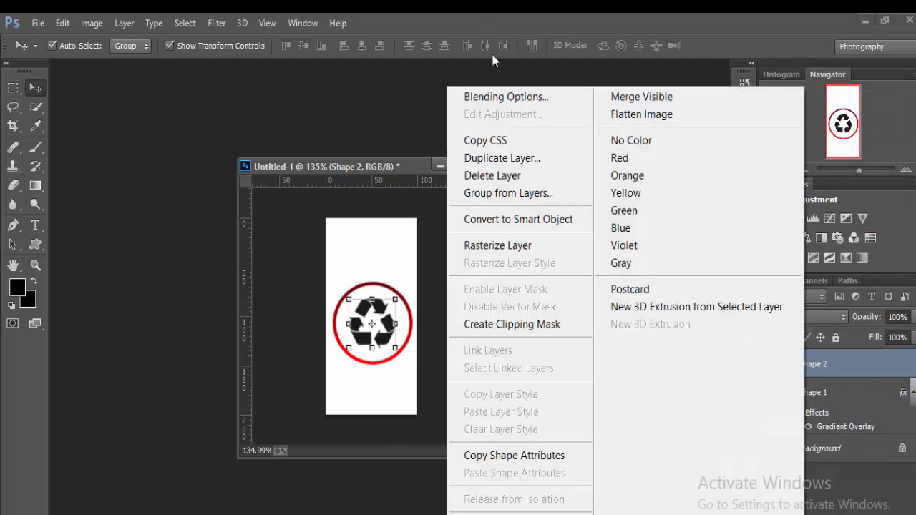
pyautogui.click(502, 94)
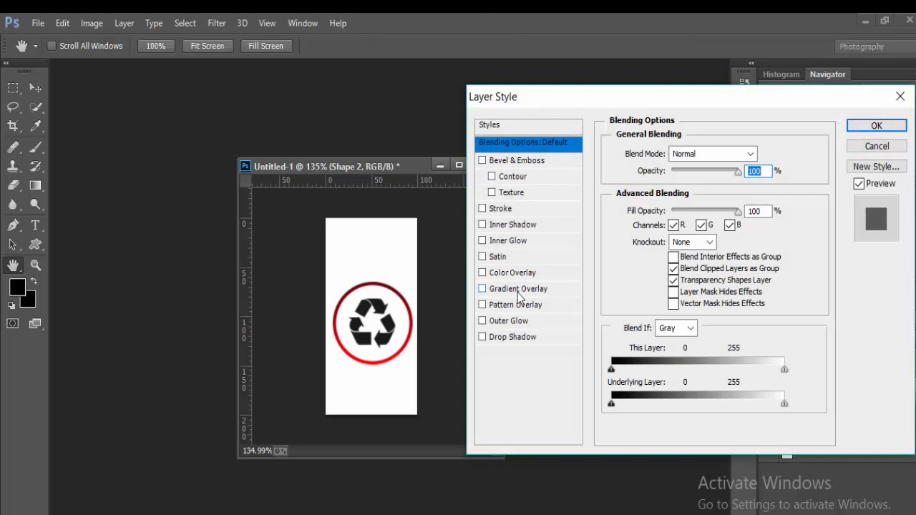
pyautogui.click(518, 290)
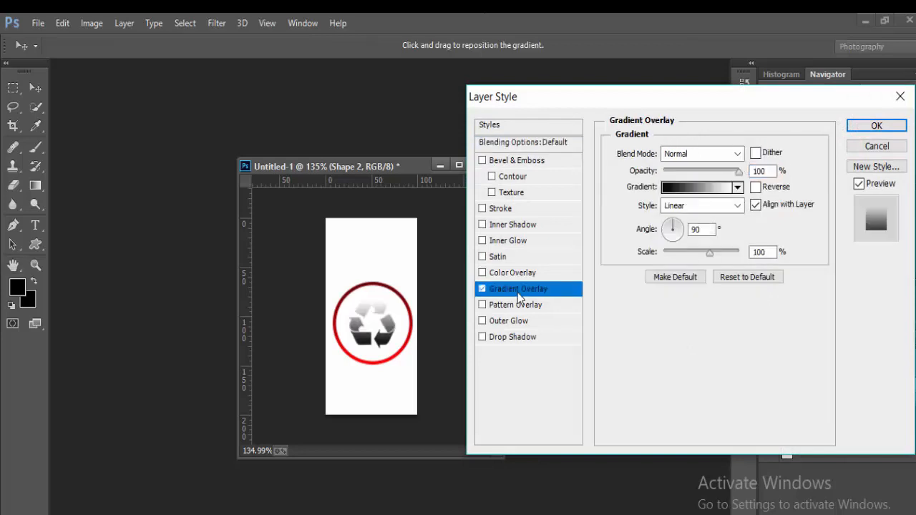
# - Use the Blue, Yellow, Blue preset for the recycling symbol's gradient overlay
pyautogui.click(700, 187)
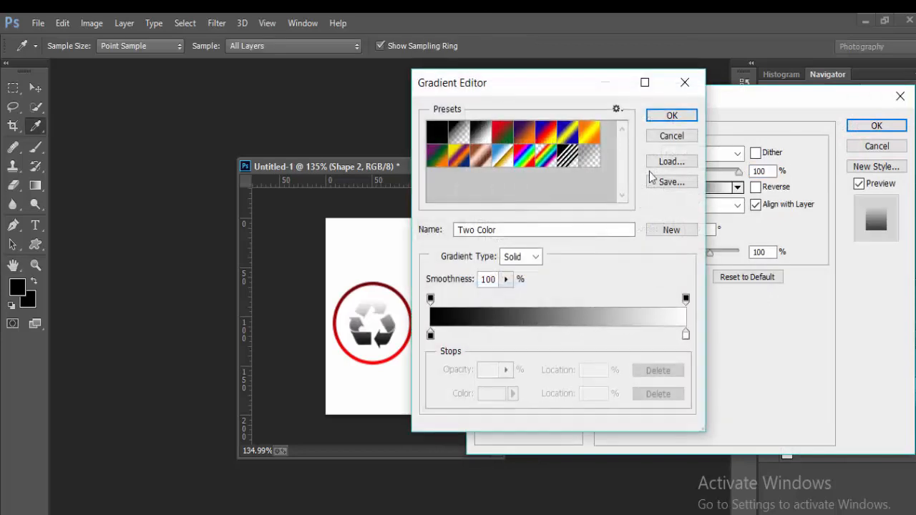
pyautogui.click(567, 139)
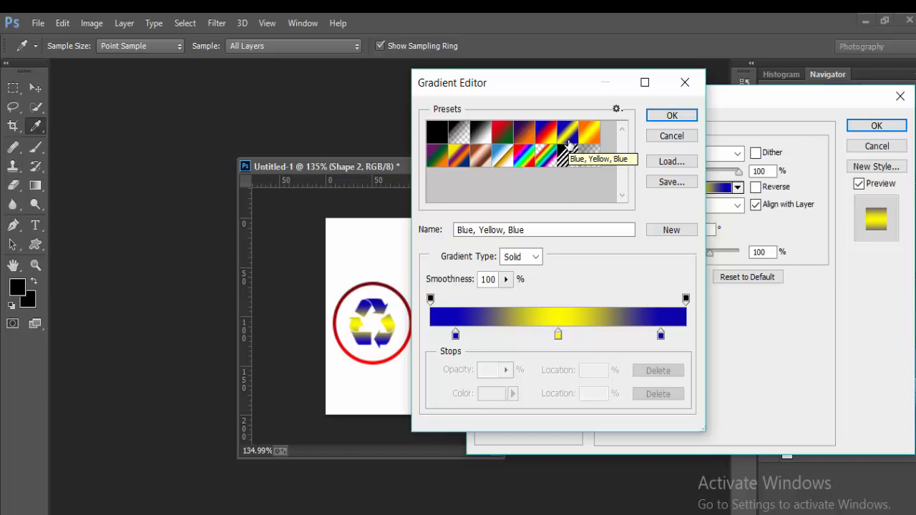
pyautogui.click(669, 120)
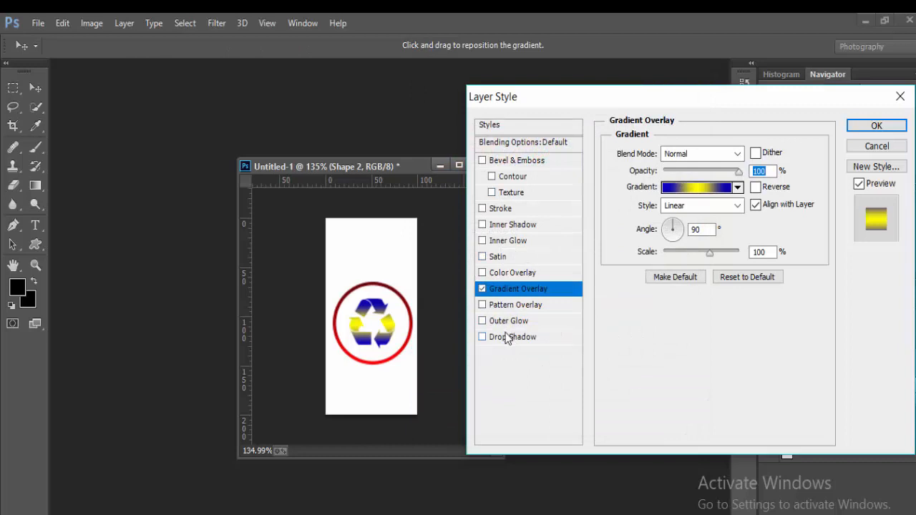
pyautogui.click(506, 337)
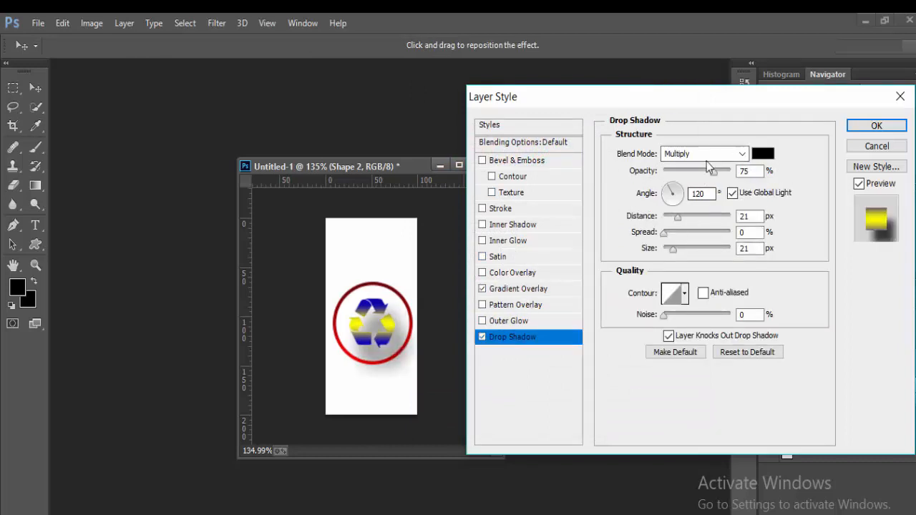
pyautogui.moveTo(712, 170); pyautogui.dragTo(689, 171)
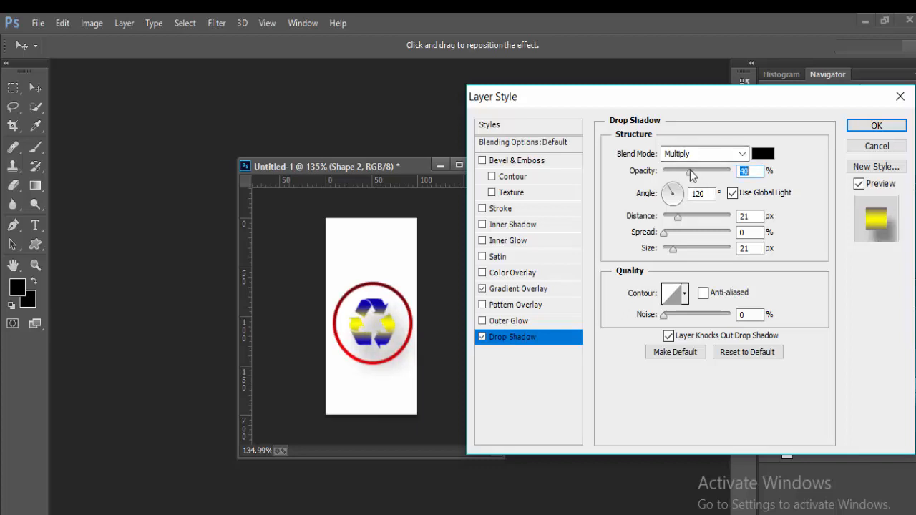
pyautogui.click(481, 337)
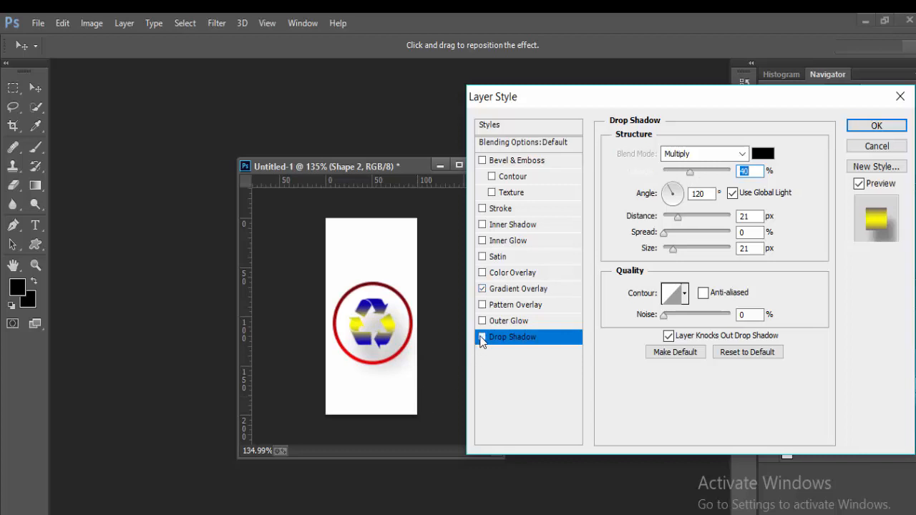
pyautogui.click(483, 257)
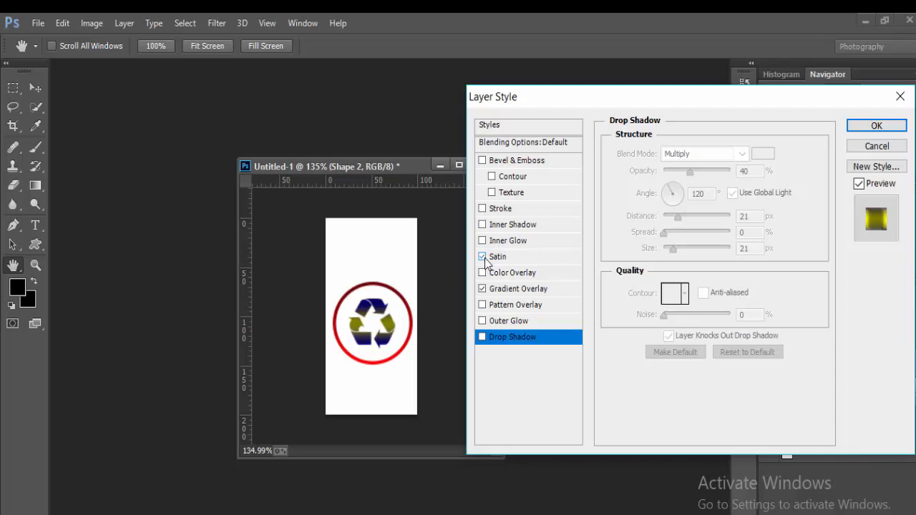
pyautogui.click(483, 256)
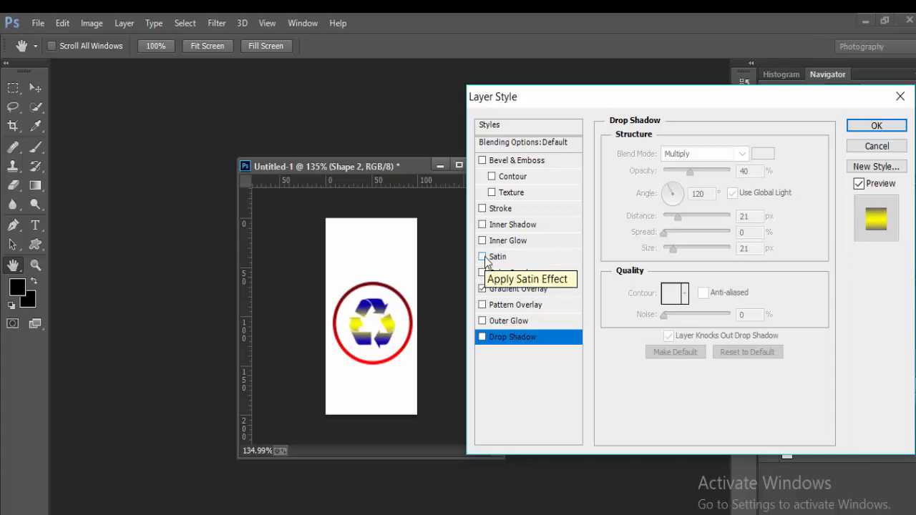
pyautogui.click(483, 241)
pyautogui.click(483, 241)
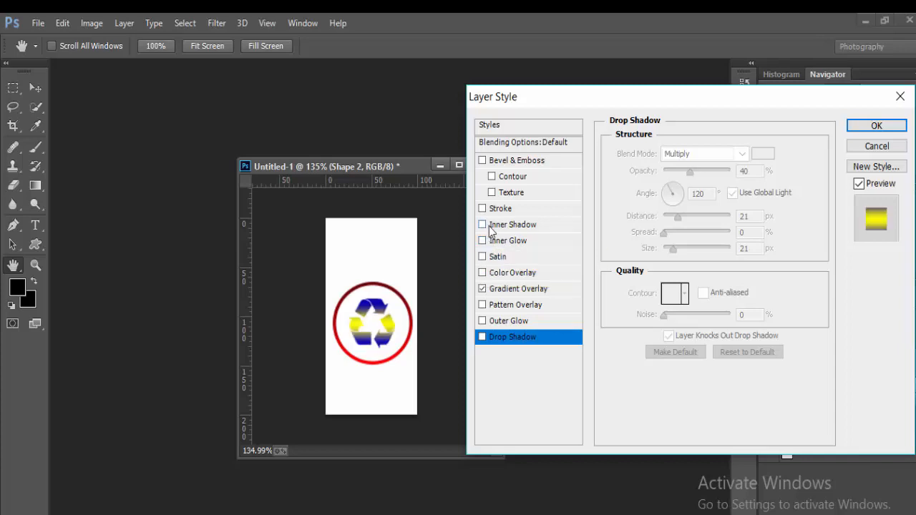
pyautogui.click(483, 224)
pyautogui.click(484, 225)
# - Add an Inner Shadow to the recycling symbol and set the shadow colour to yellow (ffff00)
pyautogui.click(485, 224)
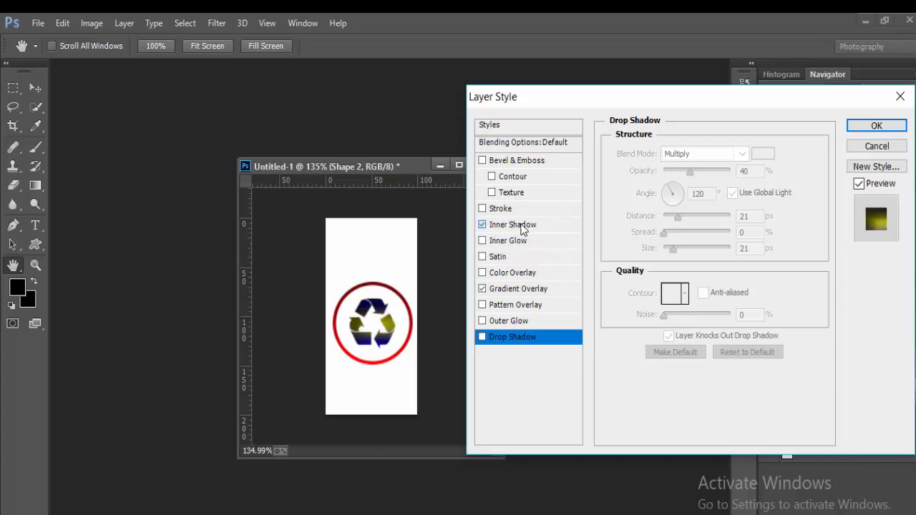
pyautogui.click(523, 226)
pyautogui.click(763, 155)
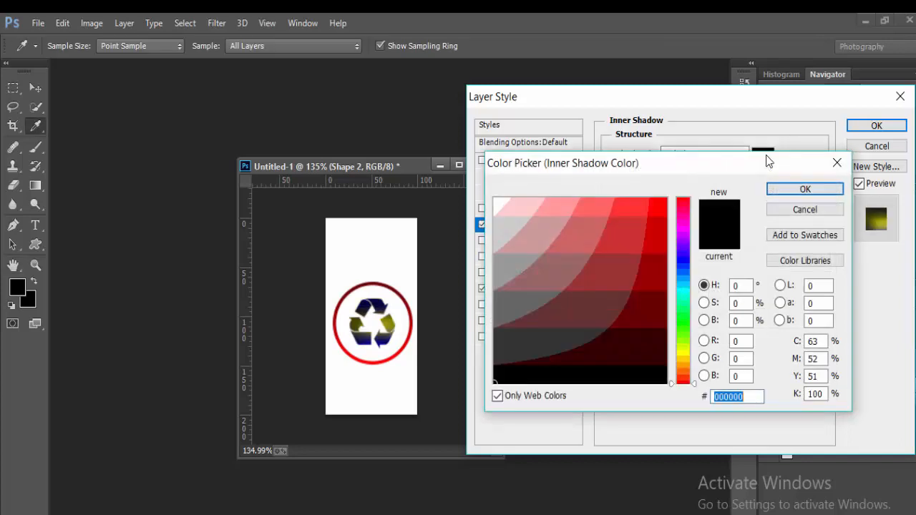
pyautogui.moveTo(684, 351); pyautogui.dragTo(682, 347)
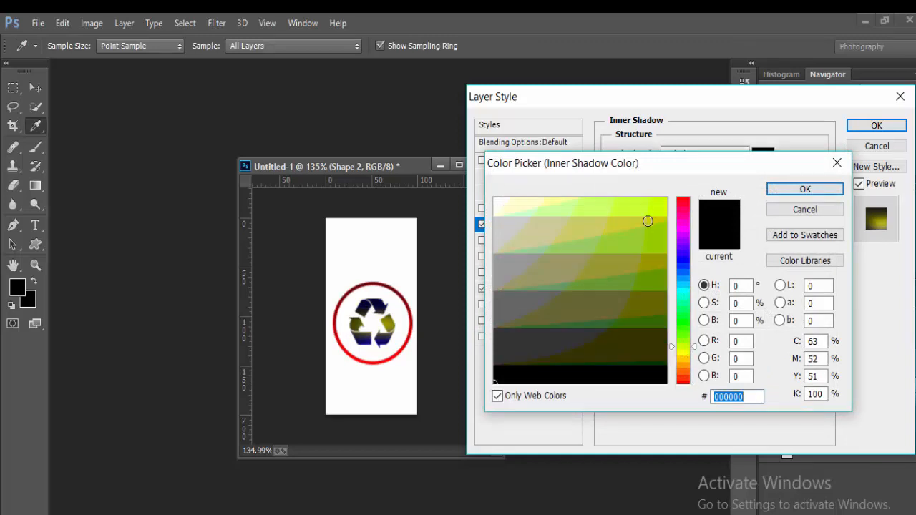
pyautogui.click(654, 205)
pyautogui.click(611, 208)
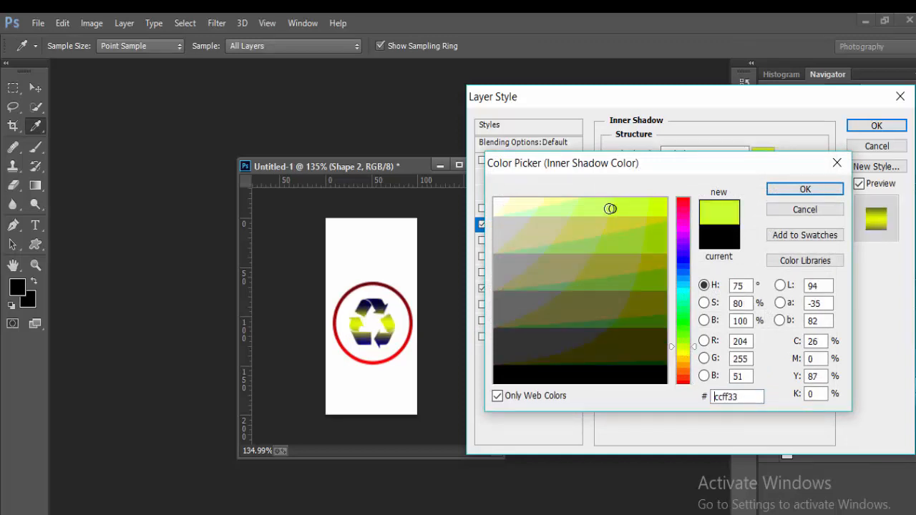
pyautogui.click(559, 198)
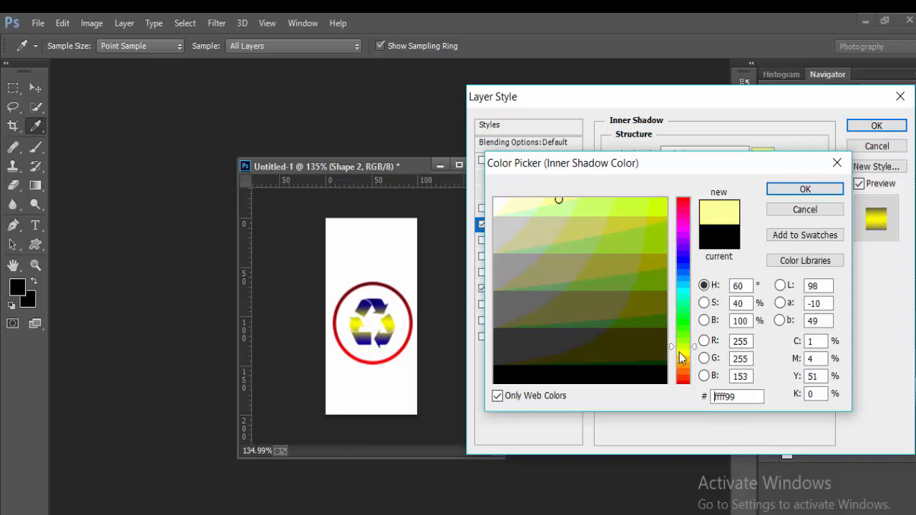
pyautogui.click(683, 351)
pyautogui.click(589, 207)
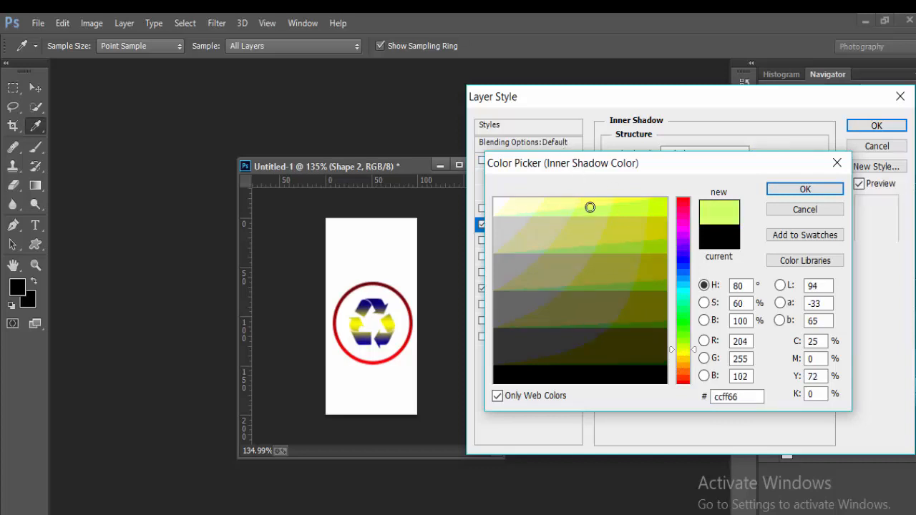
pyautogui.click(615, 203)
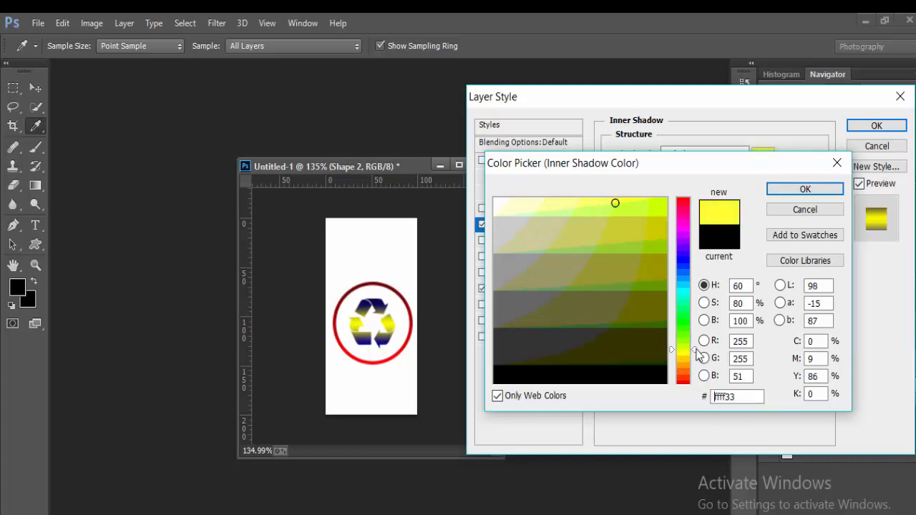
pyautogui.moveTo(695, 350); pyautogui.dragTo(695, 353)
pyautogui.click(655, 208)
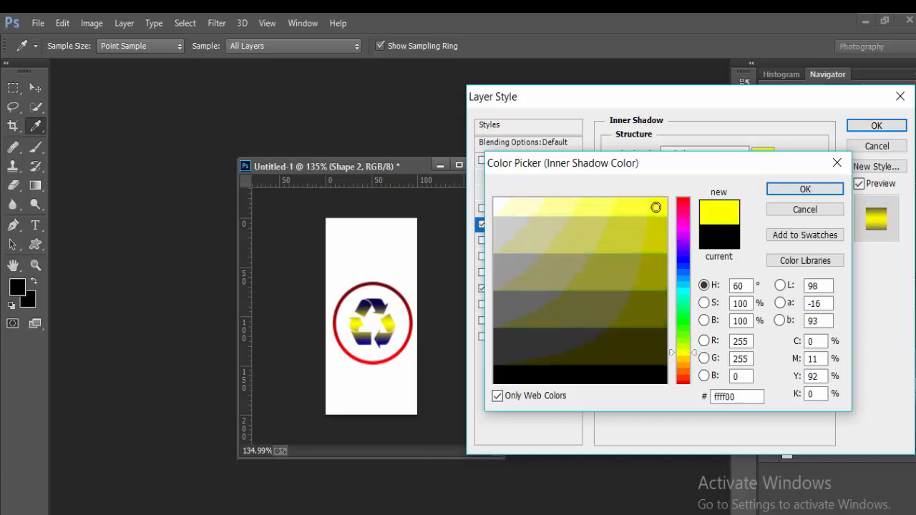
pyautogui.click(793, 190)
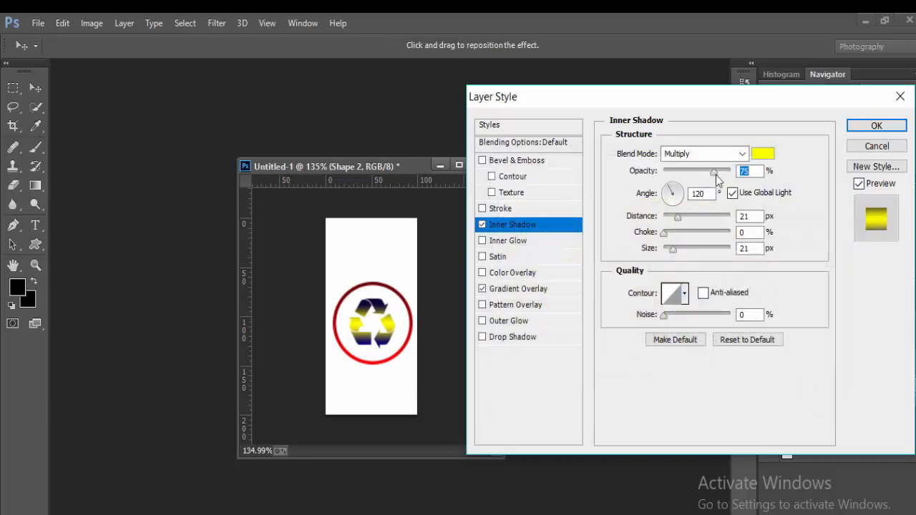
# - Set the inner shadow's opacity to 100%, apply the layer style and deselect the symbol
pyautogui.moveTo(716, 173); pyautogui.dragTo(730, 174)
pyautogui.click(858, 125)
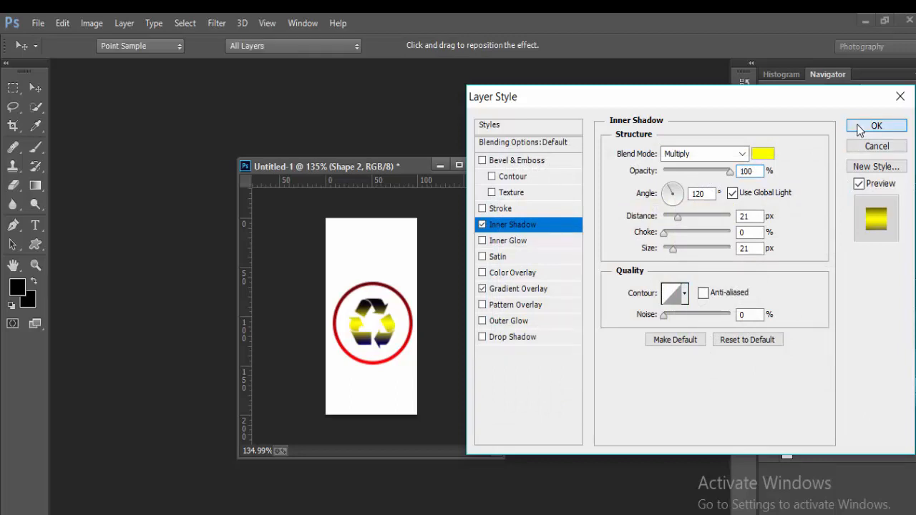
pyautogui.click(462, 423)
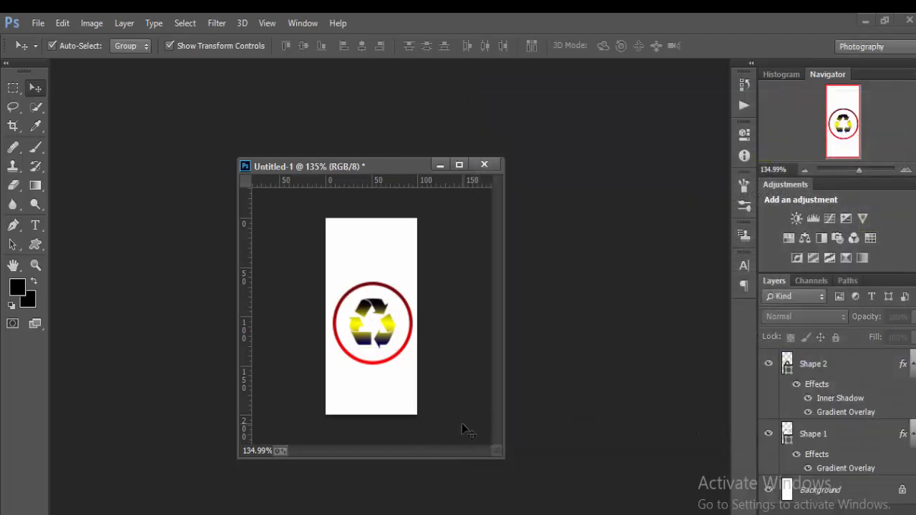
# - Add the text ABSTRACT below the circle on the white canvas
pyautogui.click(35, 227)
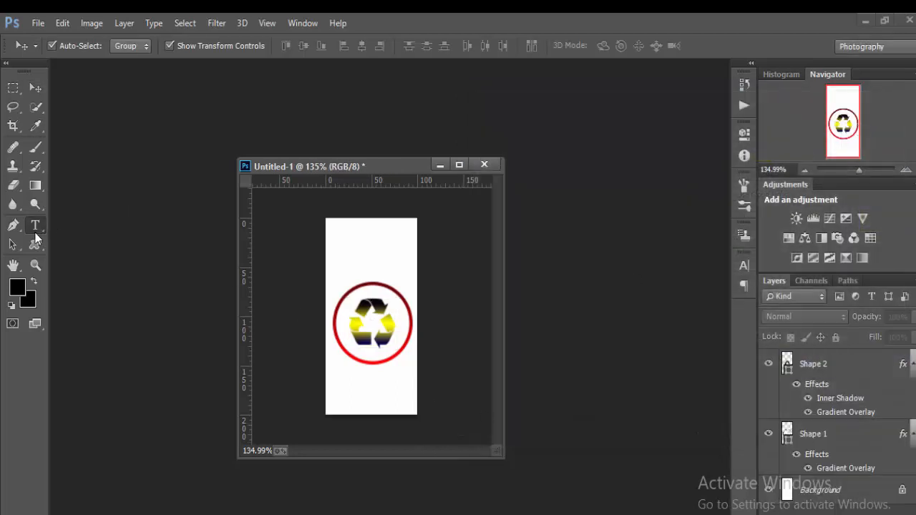
pyautogui.click(352, 390)
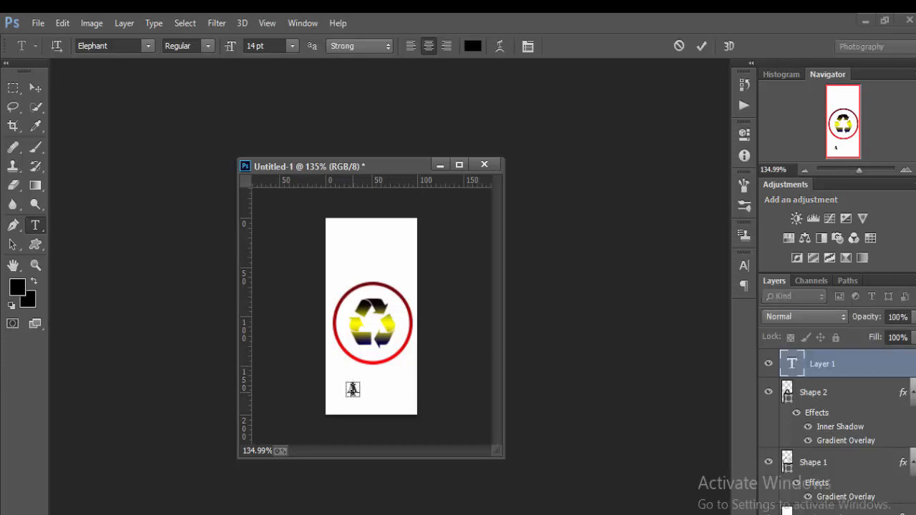
pyautogui.write('ABSTRA')
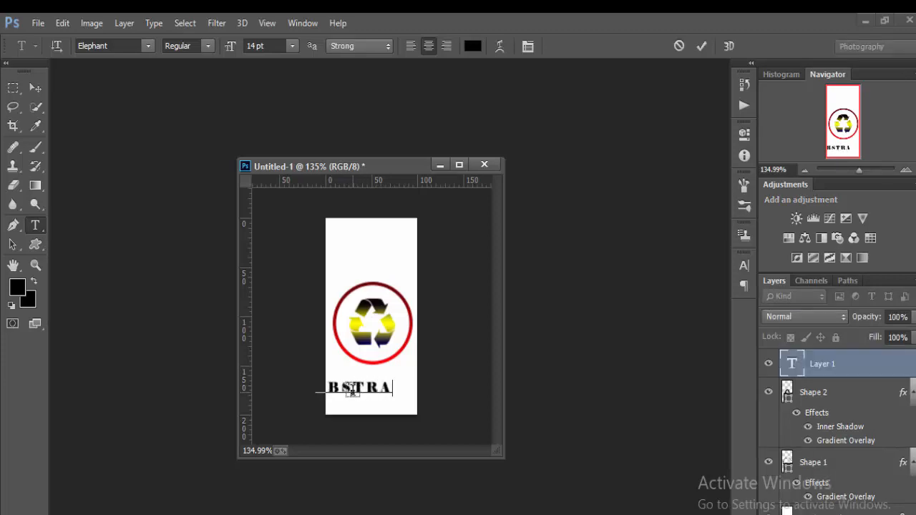
pyautogui.write('CT')
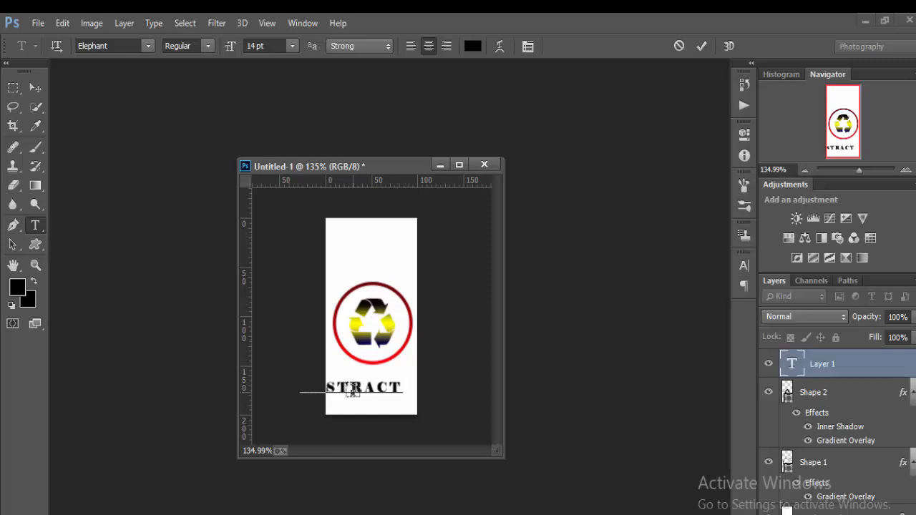
pyautogui.press('BackSpace')
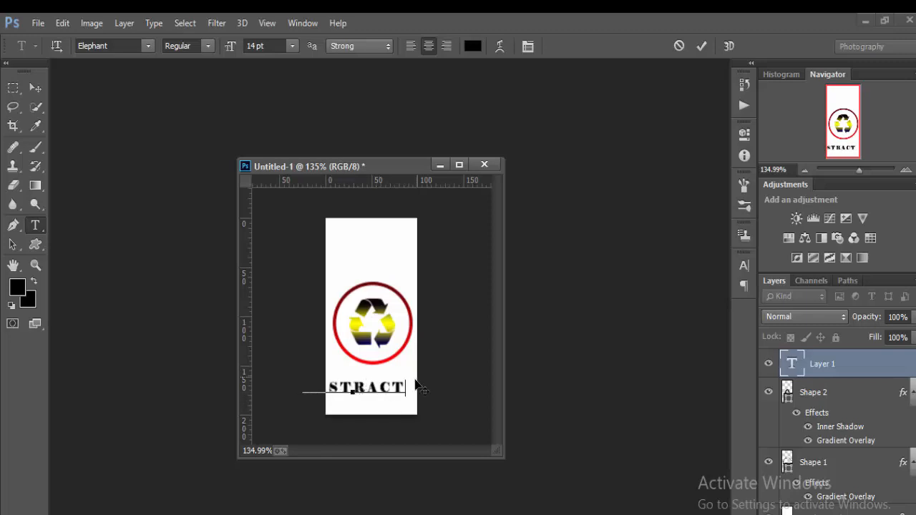
# - Set the ABSTRACT text's font size to 12 pt and centre the text beneath the circle
pyautogui.moveTo(412, 382); pyautogui.dragTo(297, 381)
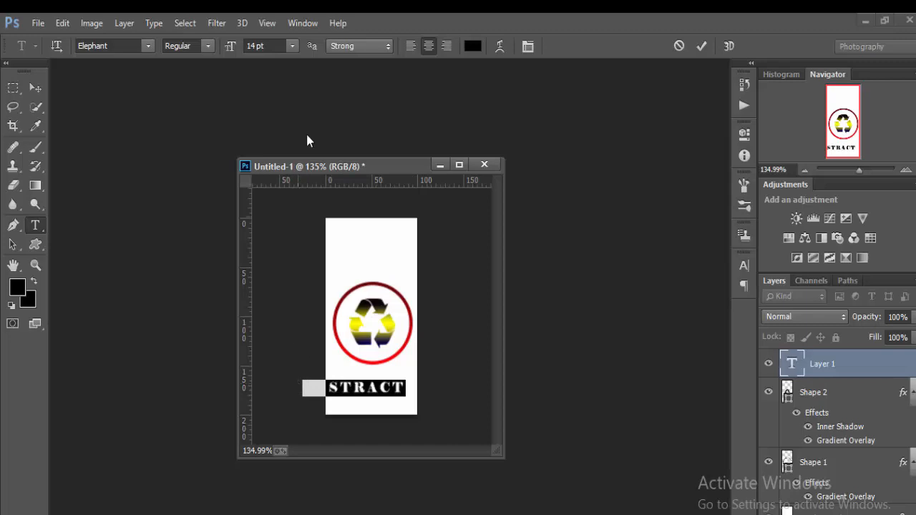
pyautogui.click(293, 45)
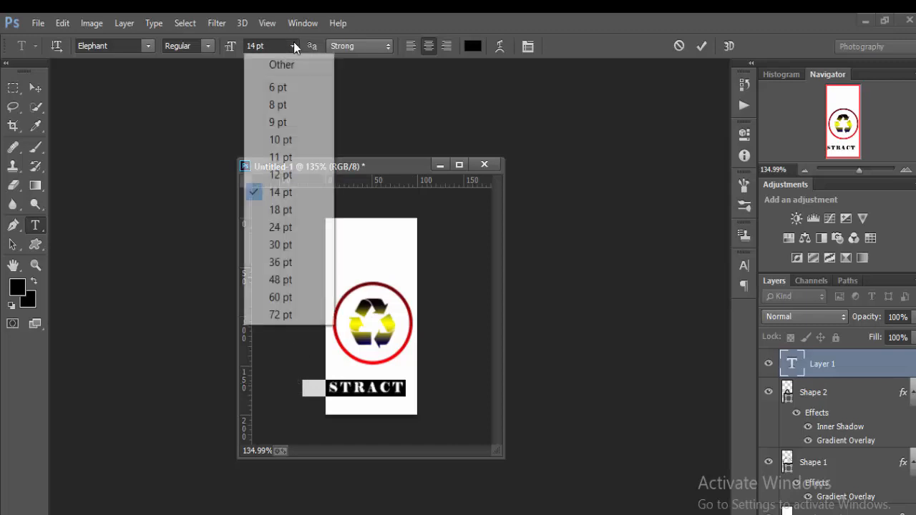
pyautogui.click(283, 169)
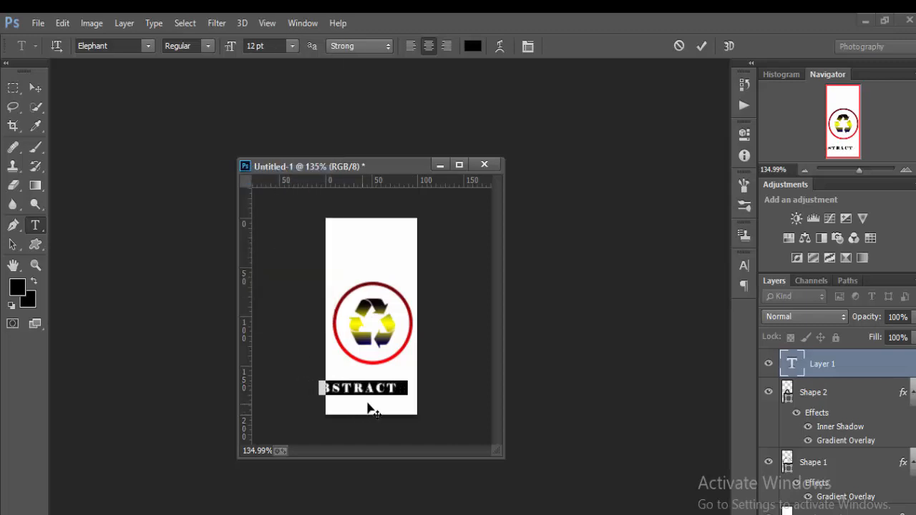
pyautogui.moveTo(369, 408); pyautogui.dragTo(378, 405)
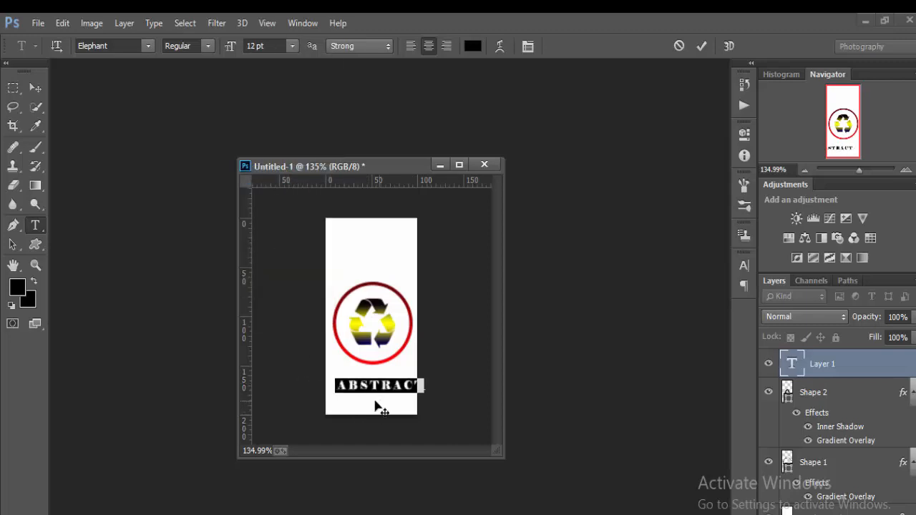
# - Change the ABSTRACT text's font to Eras Bold ITC and commit the text
pyautogui.click(148, 45)
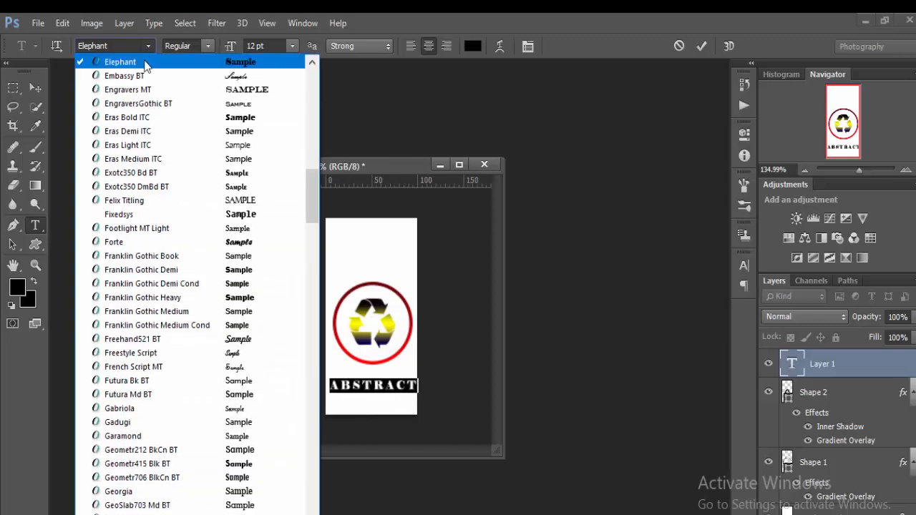
pyautogui.click(146, 119)
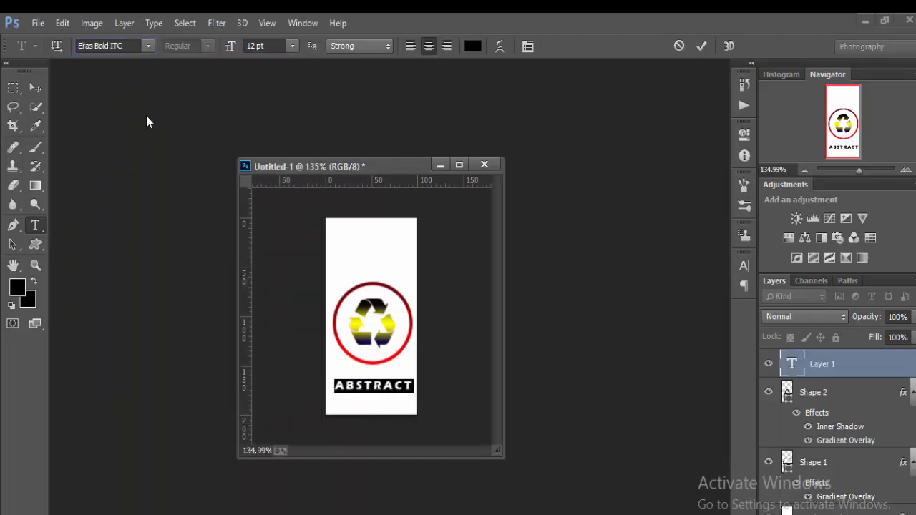
pyautogui.click(701, 45)
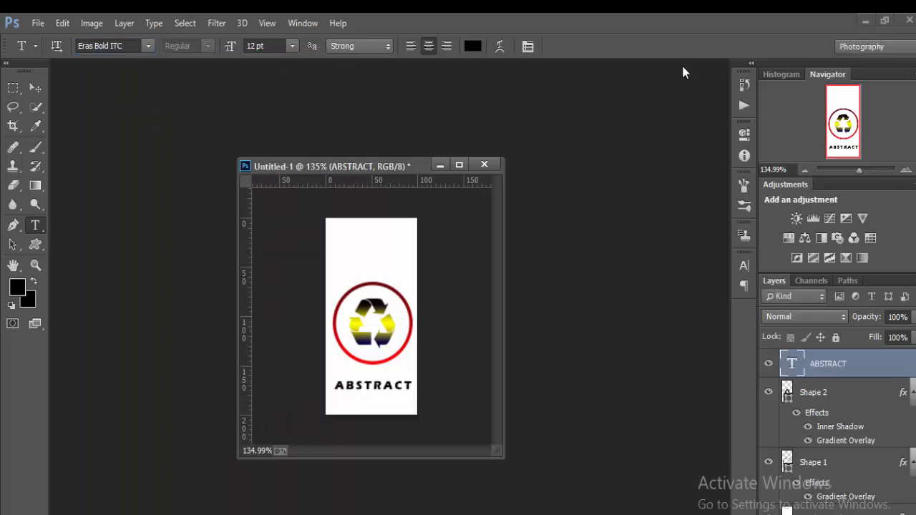
# - Add a Gradient Overlay to the ABSTRACT text layer and open its gradient for editing
pyautogui.rightClick(796, 375)
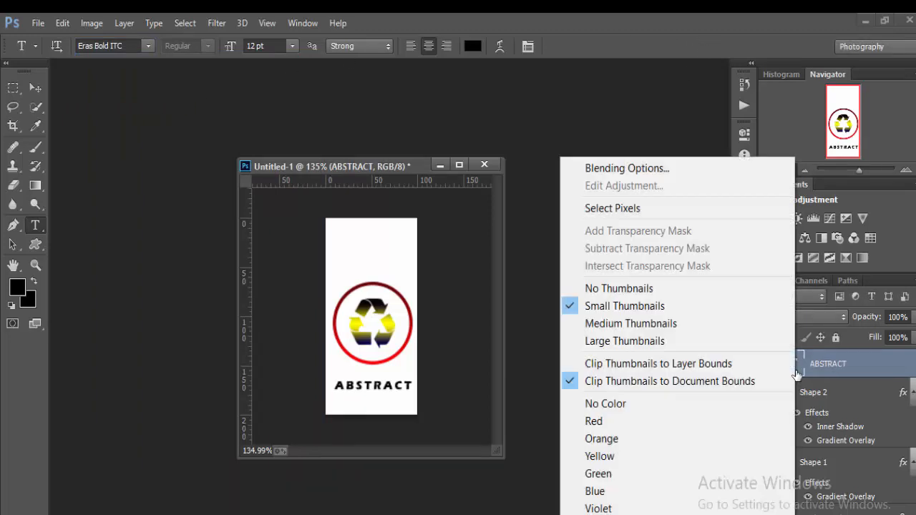
pyautogui.click(685, 168)
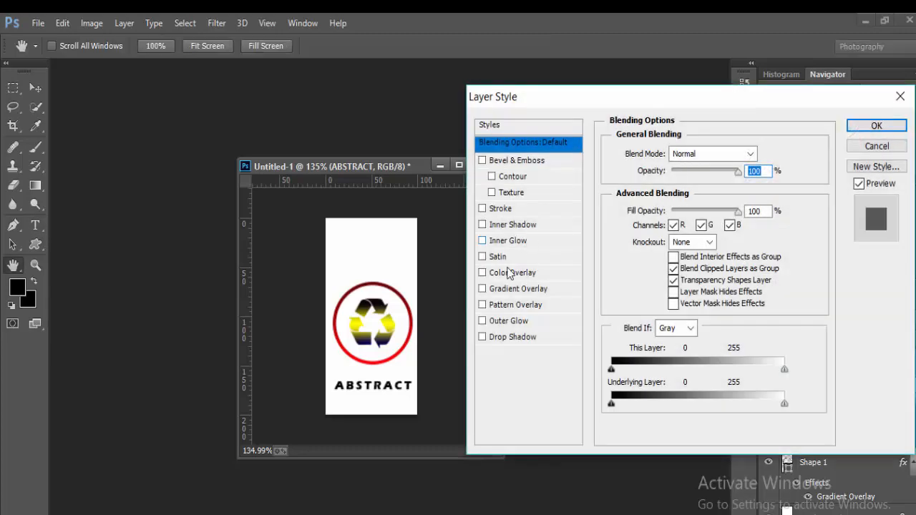
pyautogui.click(509, 289)
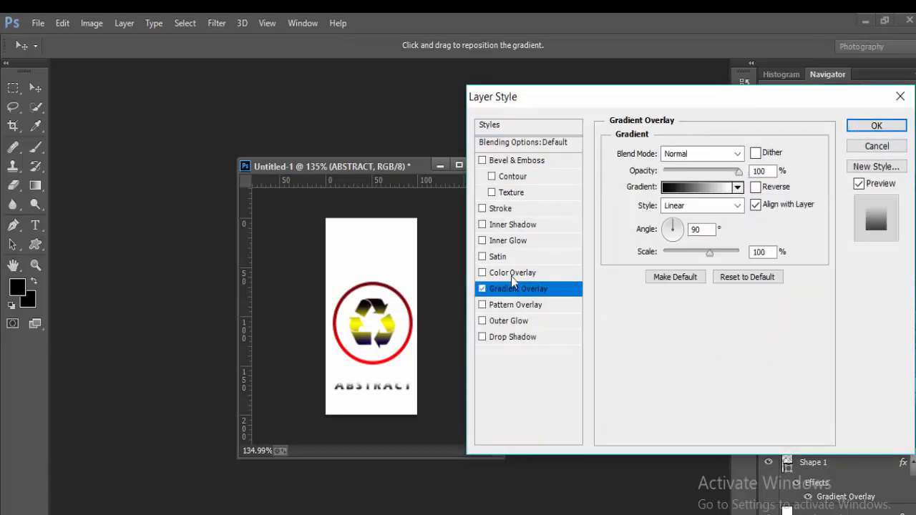
pyautogui.click(705, 188)
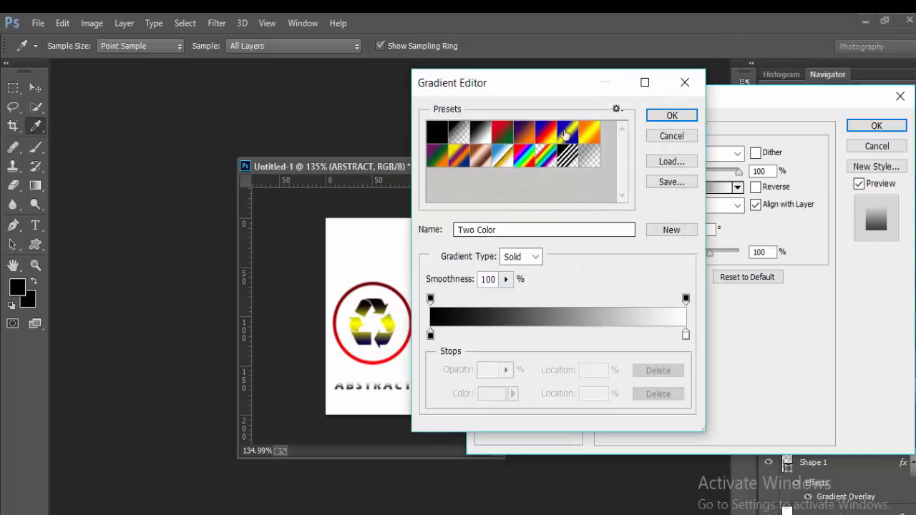
# - Try out gradient presets on the text, including Red, Green; Black, White; Blue, Red, Yellow; and Violet, Green, Orange
pyautogui.click(517, 134)
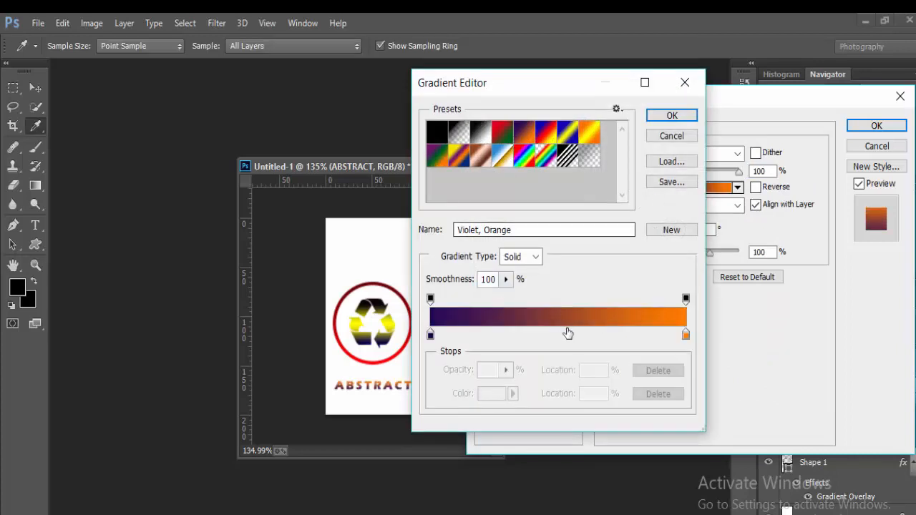
pyautogui.click(503, 143)
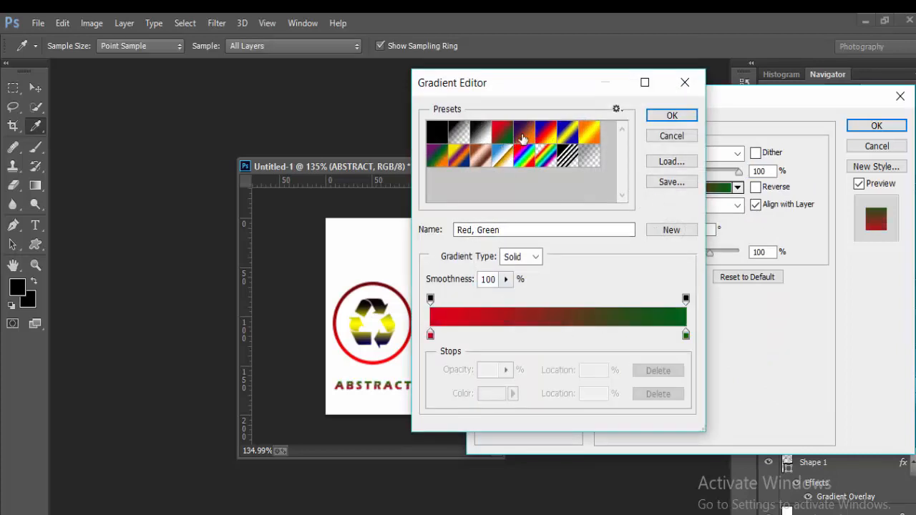
pyautogui.click(524, 138)
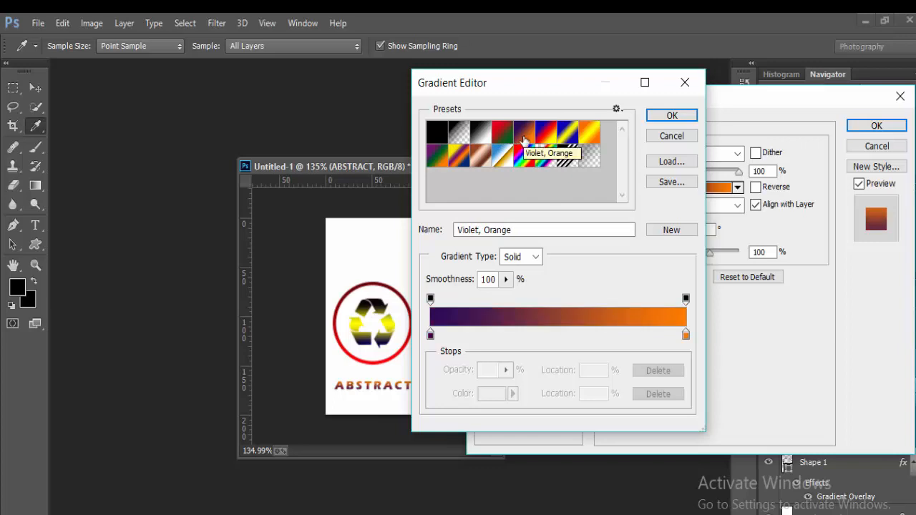
pyautogui.click(481, 139)
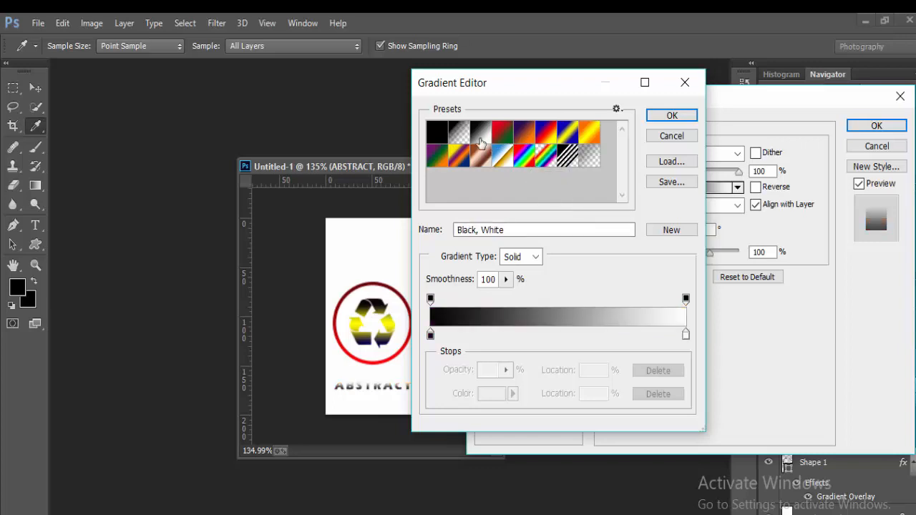
pyautogui.click(511, 134)
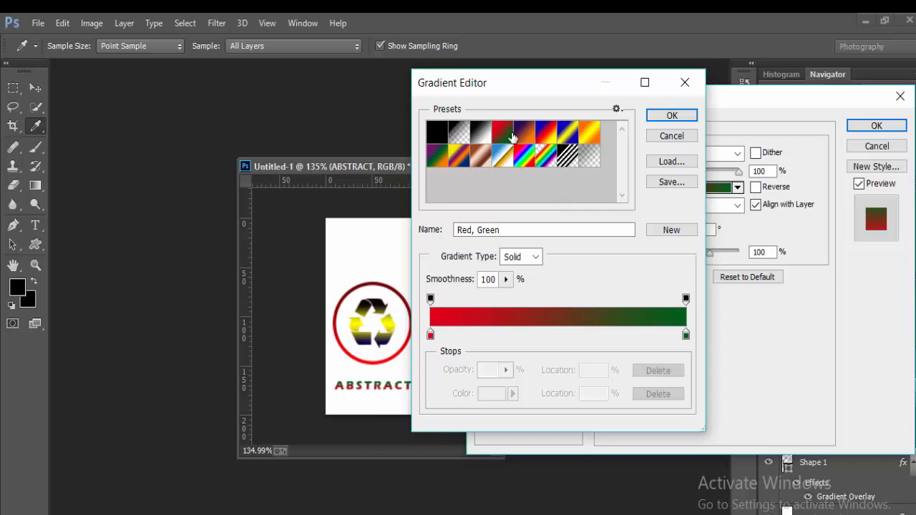
pyautogui.click(526, 136)
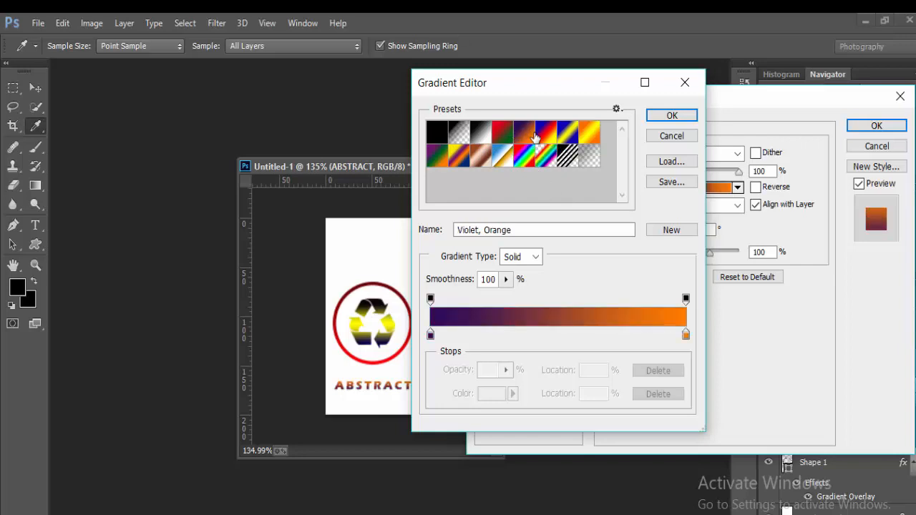
pyautogui.click(546, 136)
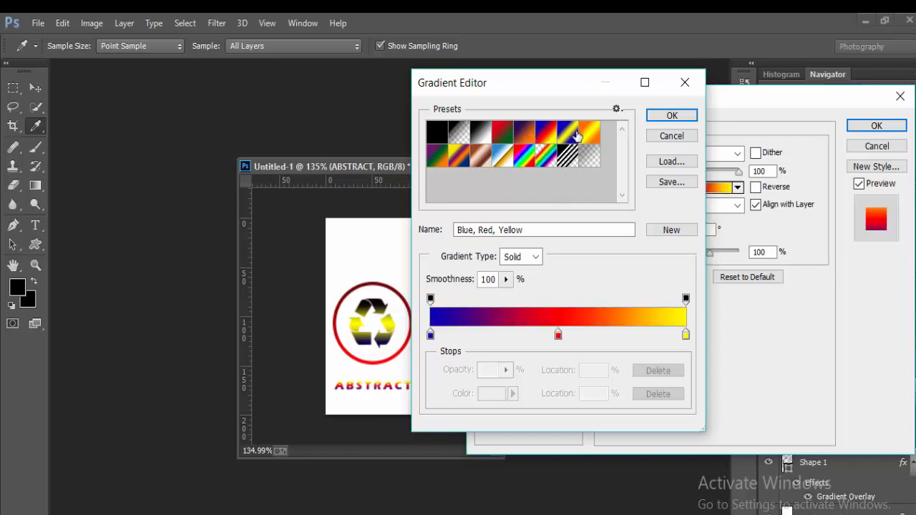
pyautogui.click(576, 135)
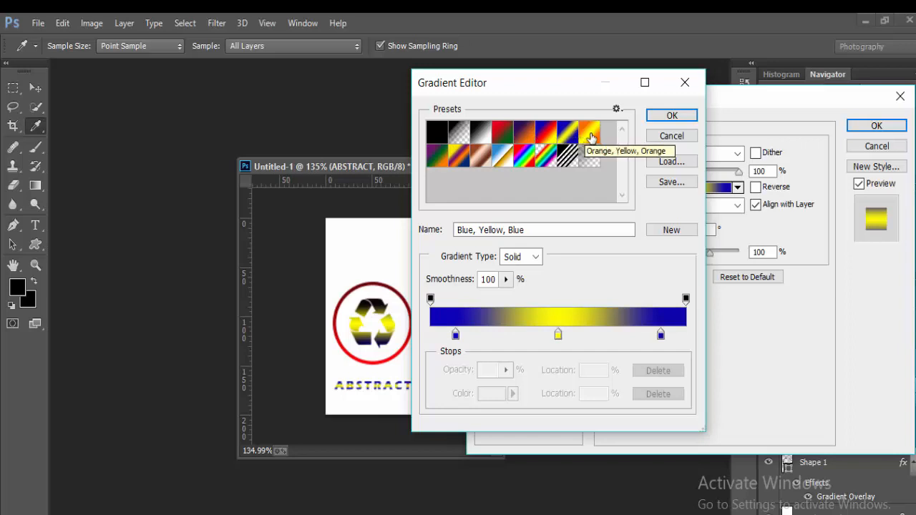
pyautogui.click(591, 136)
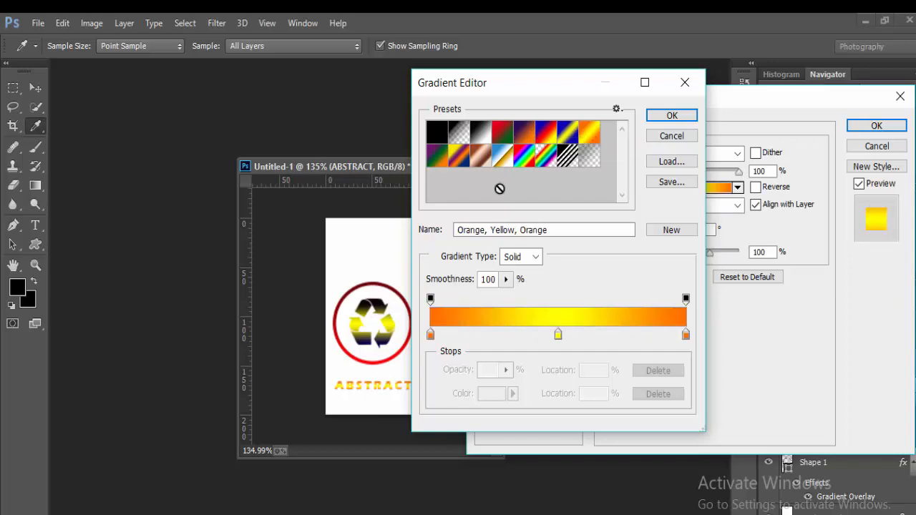
pyautogui.click(507, 164)
pyautogui.click(459, 169)
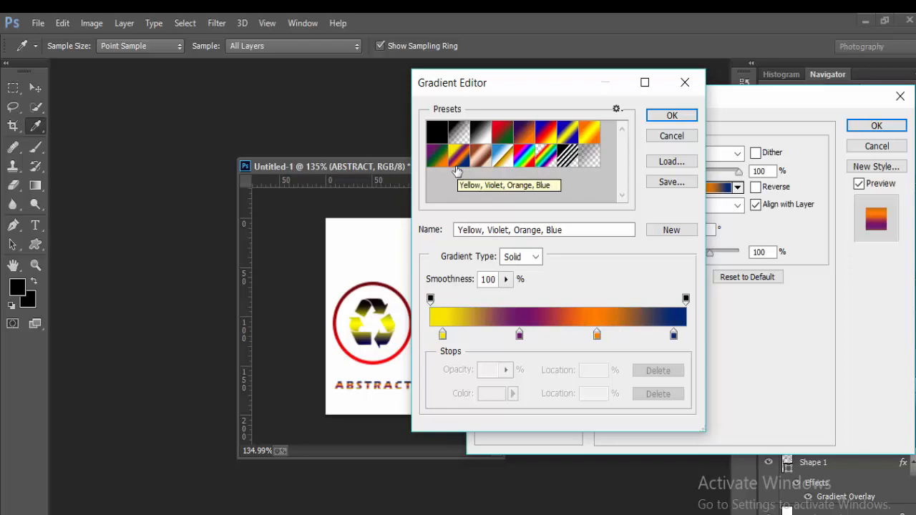
pyautogui.click(434, 168)
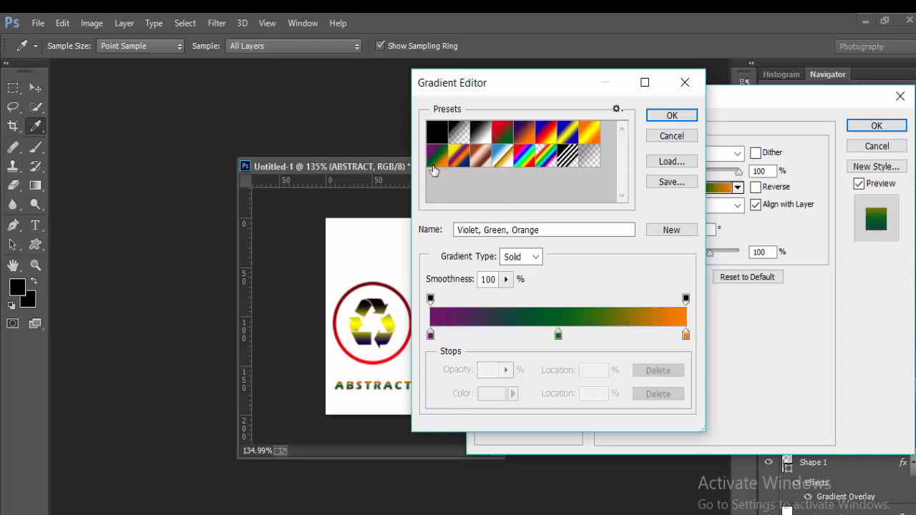
pyautogui.click(465, 141)
pyautogui.click(492, 134)
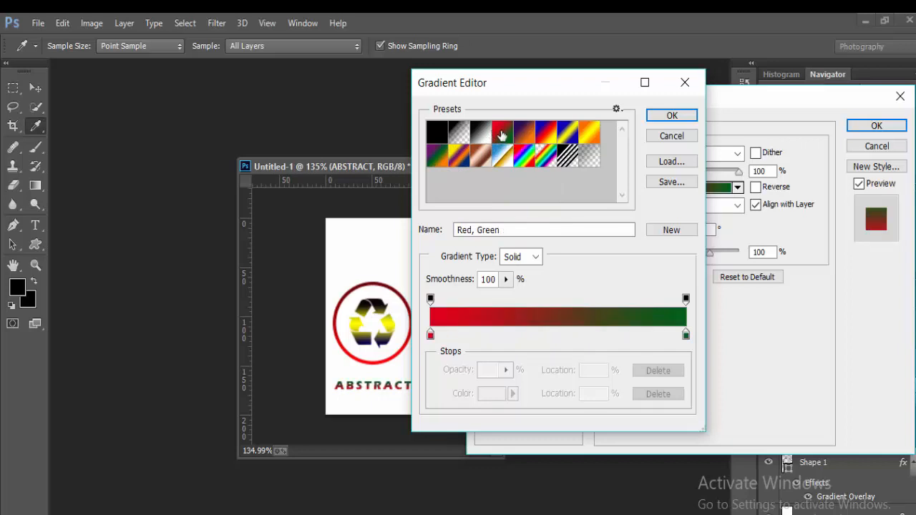
# - Use the Violet, Orange preset for the text's gradient overlay and apply the layer style
pyautogui.click(528, 136)
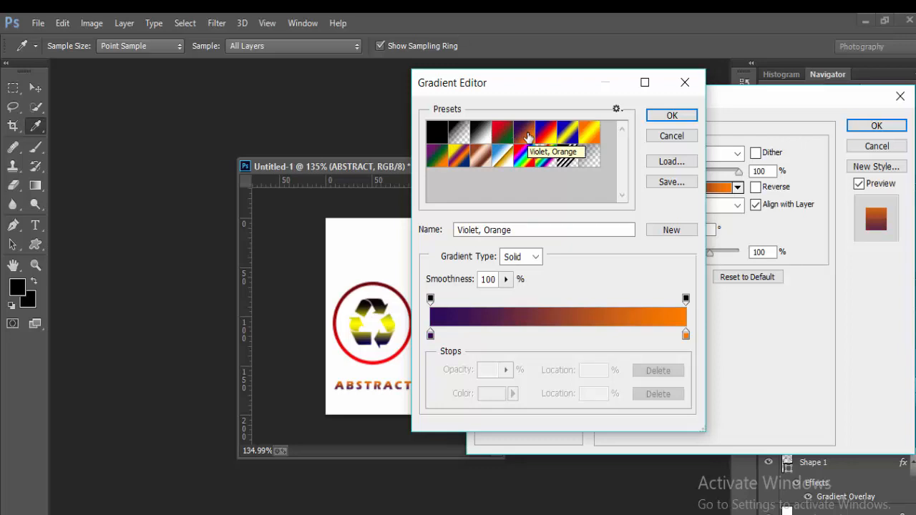
pyautogui.click(659, 115)
pyautogui.click(874, 126)
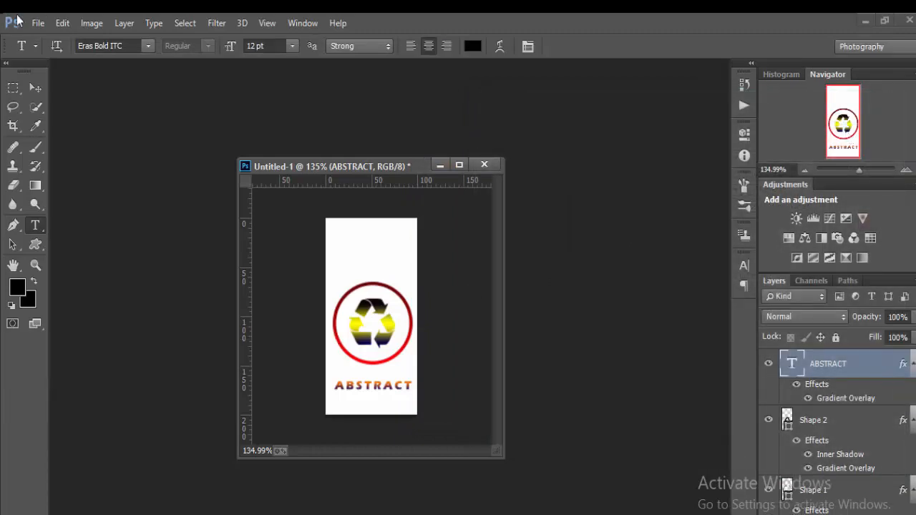
# - Save the document in Photoshop format as "abstract logo" in the psd files folder
pyautogui.click(41, 21)
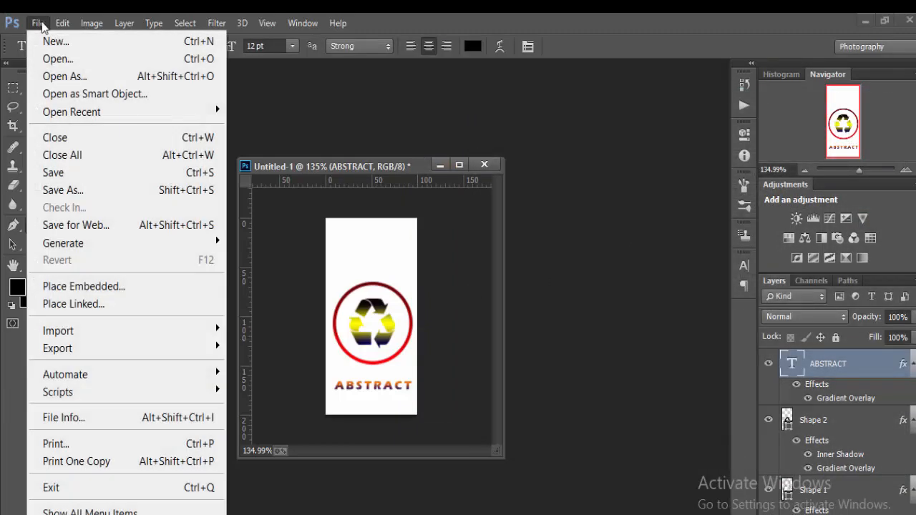
pyautogui.click(121, 189)
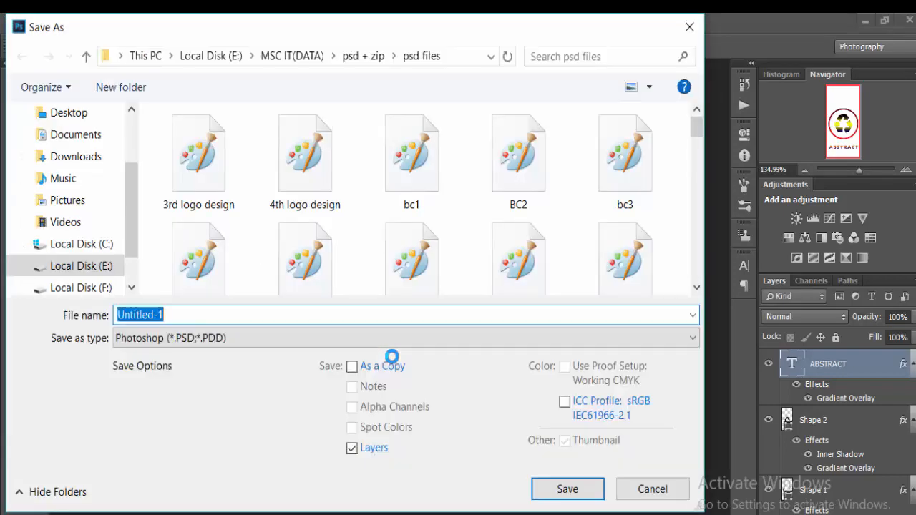
pyautogui.write('br')
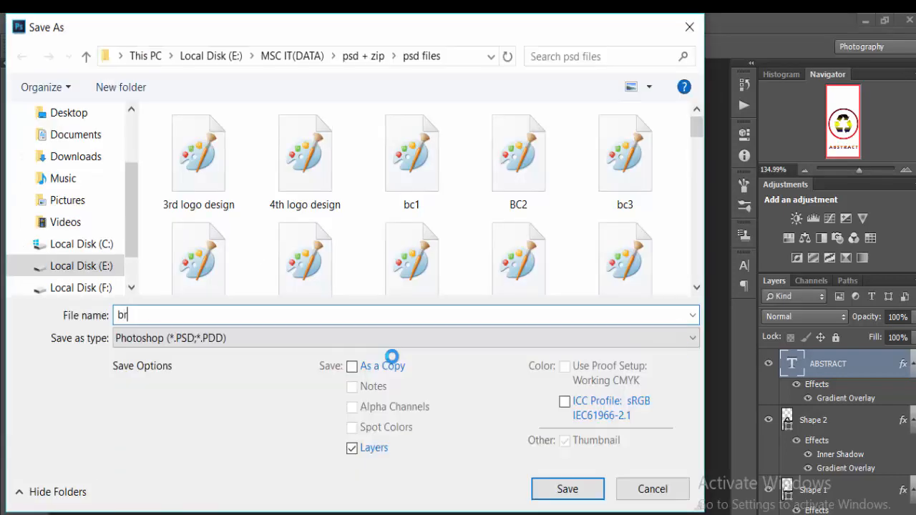
pyautogui.write('tract')
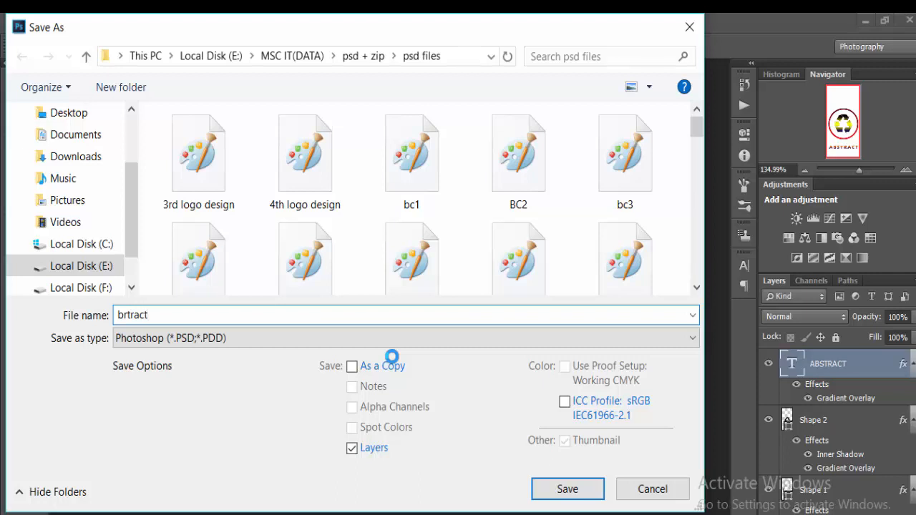
pyautogui.press('BackSpace')
pyautogui.press('BackSpace')
pyautogui.press('BackSpace')
pyautogui.press('BackSpace')
pyautogui.write('abstract logo')
pyautogui.press('Return')
pyautogui.press('Return')
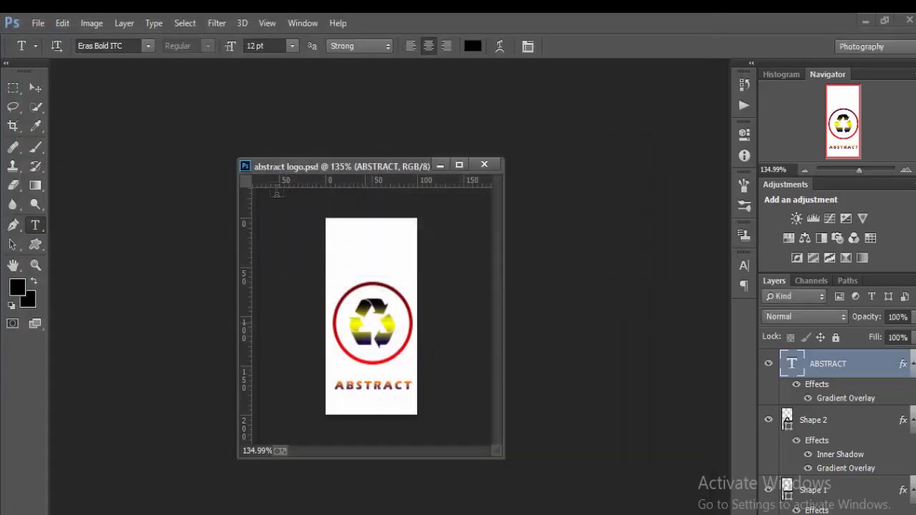
# - Save a PNG version of the document as "abstract logo" in the psd files folder, accepting the PNG options
pyautogui.click(39, 22)
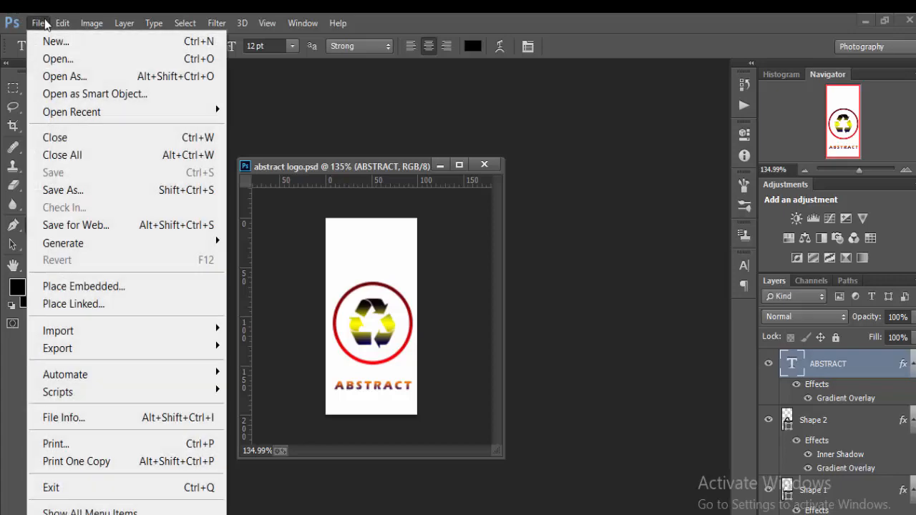
pyautogui.click(92, 191)
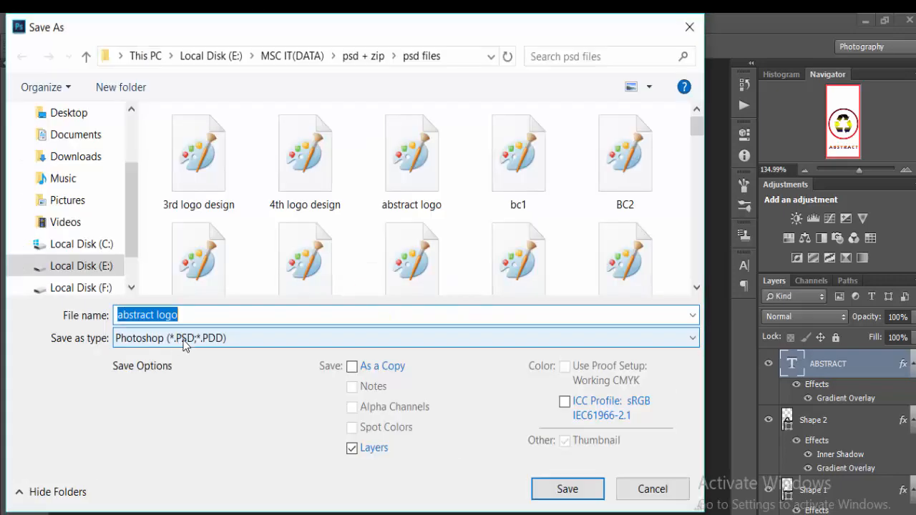
pyautogui.click(185, 342)
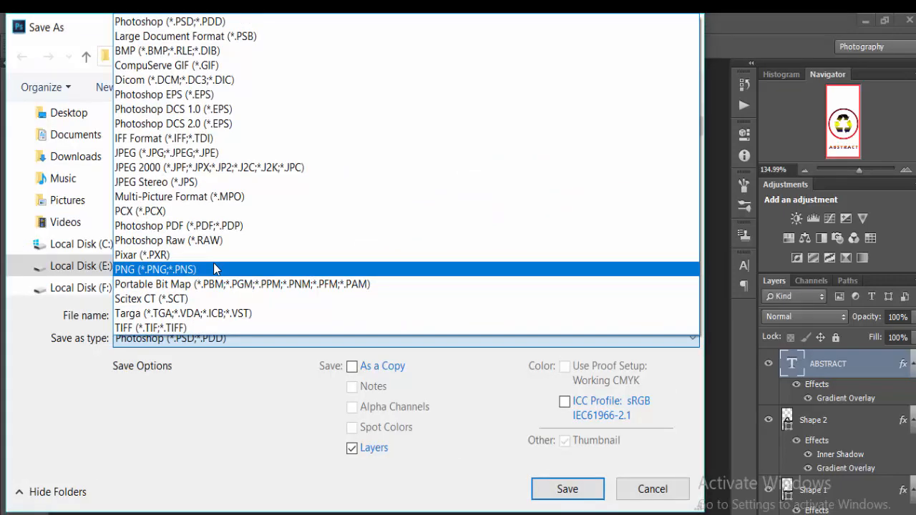
pyautogui.click(193, 268)
pyautogui.click(553, 491)
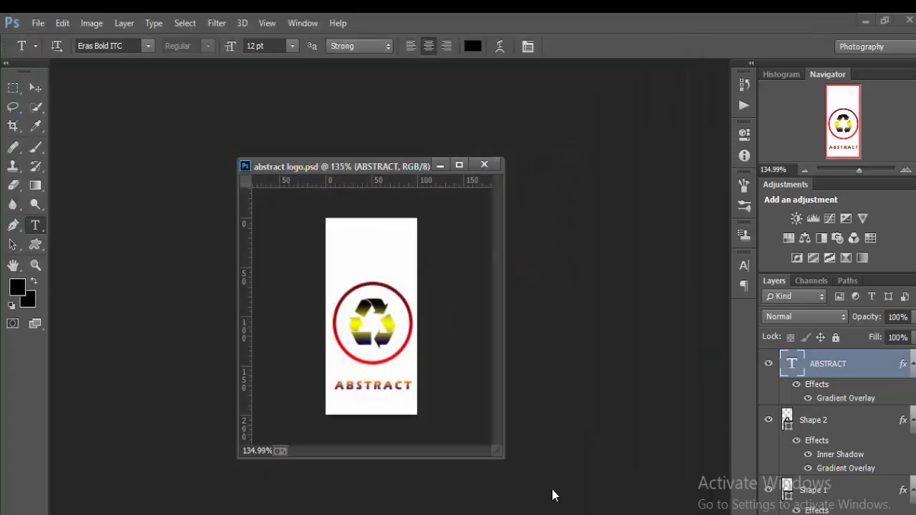
pyautogui.press('Return')
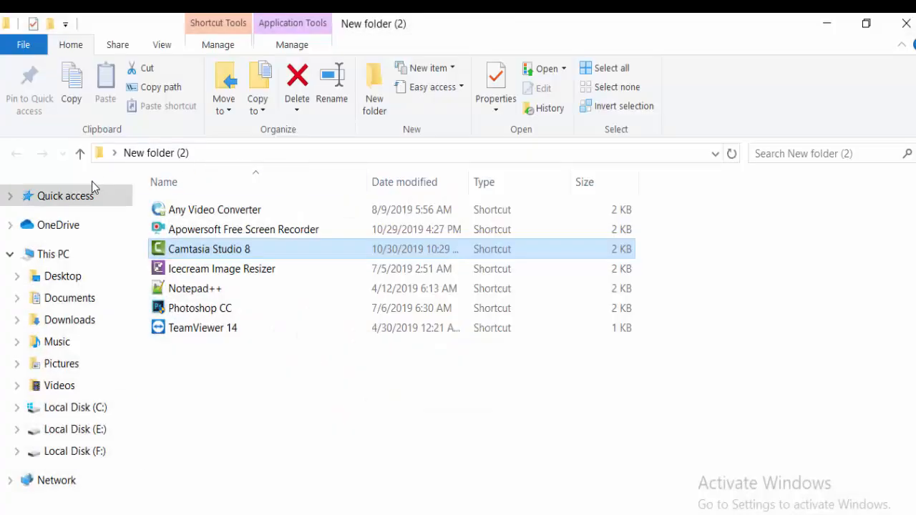
# - Switch to File Explorer and open the abstract logo PNG from the recent files in Quick access to view it
pyautogui.click(87, 194)
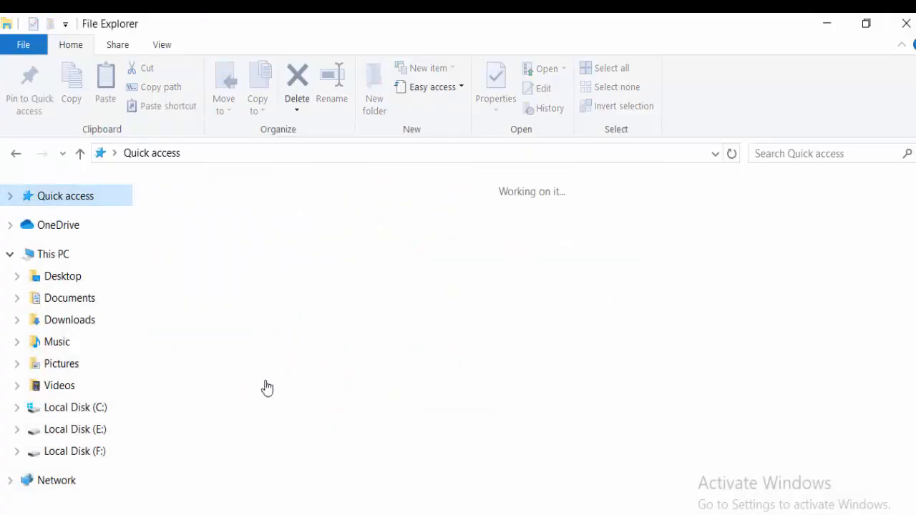
pyautogui.click(251, 438)
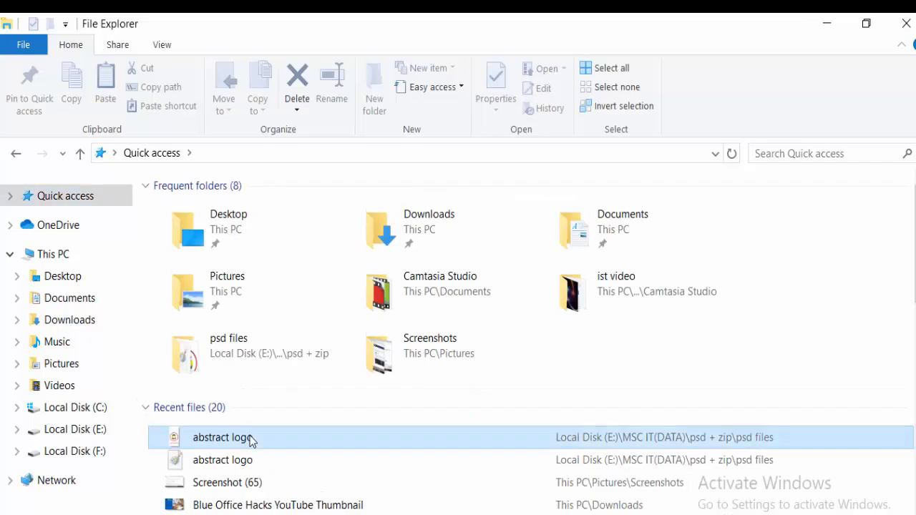
pyautogui.doubleClick(251, 439)
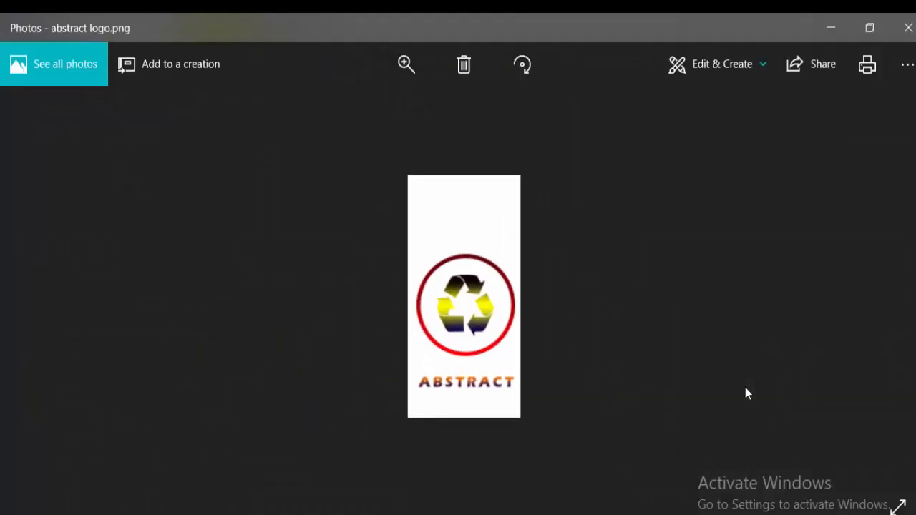